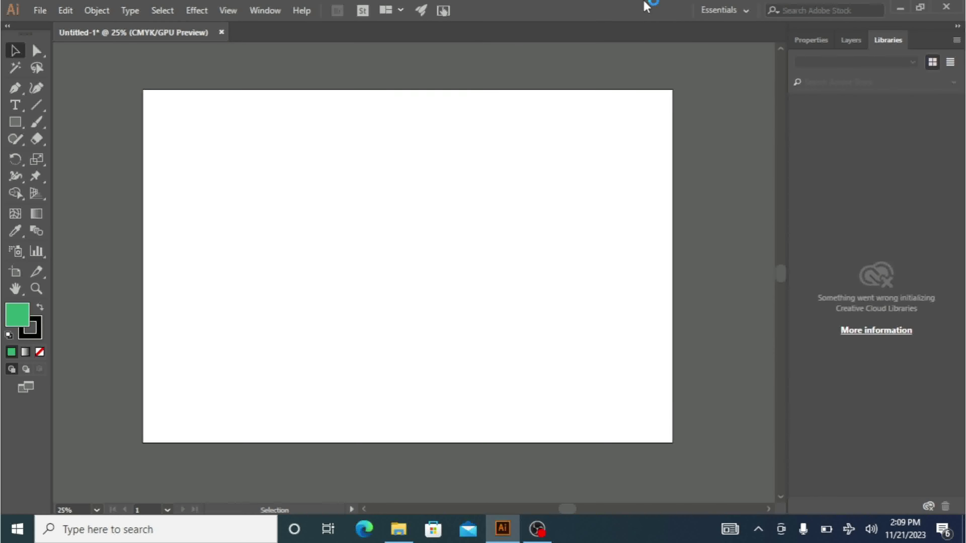
- Switch the workspace from Essentials to Automation and bring the start of the Default Actions list into view
left_click_drag(139, 125, 373, 229)
left_click(741, 13)
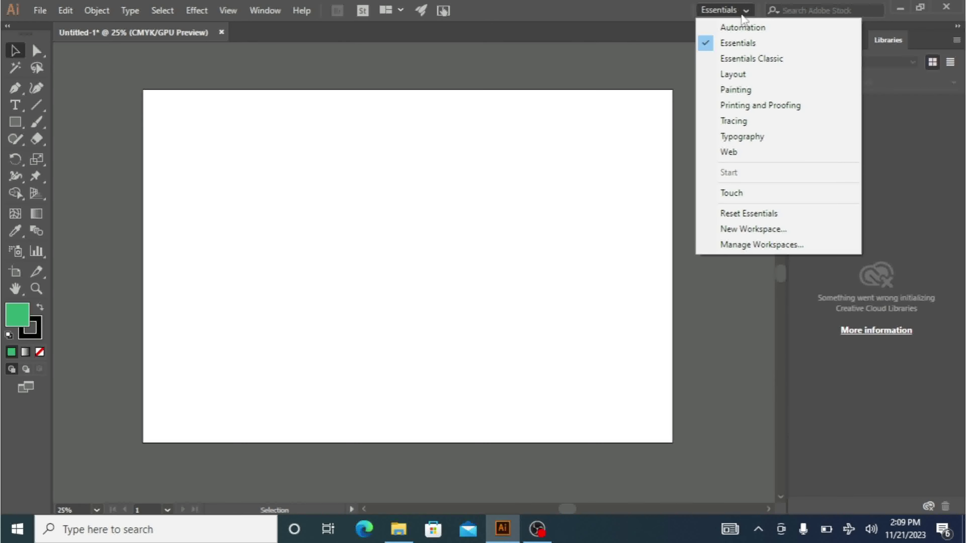
left_click(746, 121)
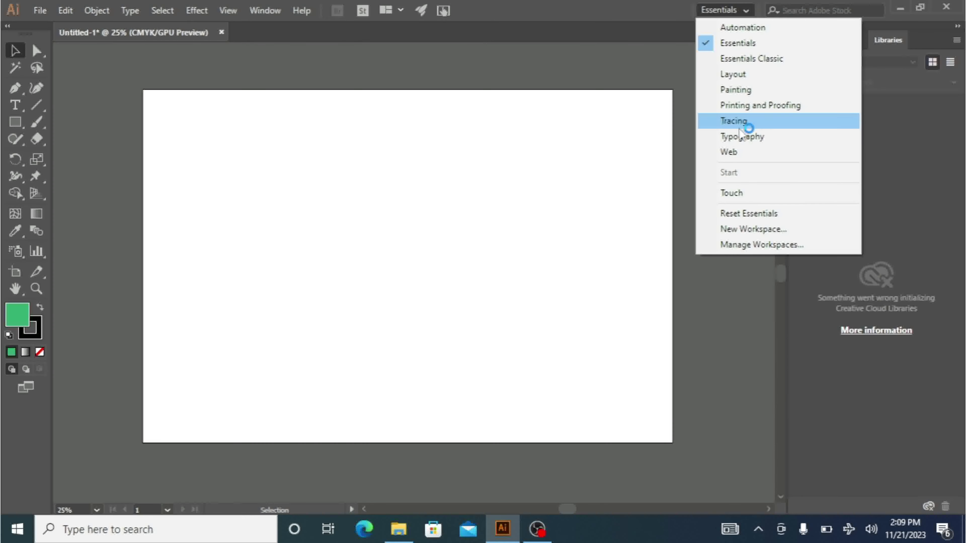
left_click(756, 28)
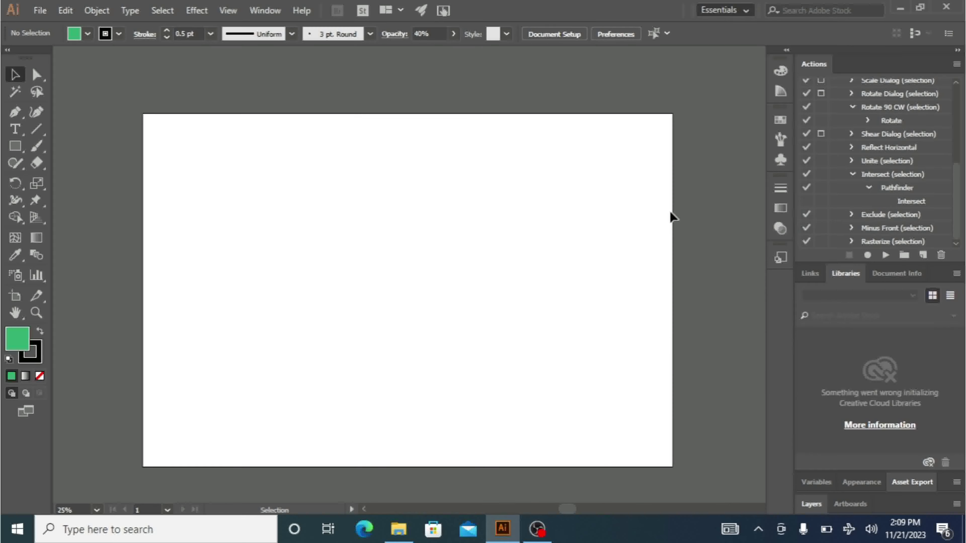
scroll(963, 153, "up", 5)
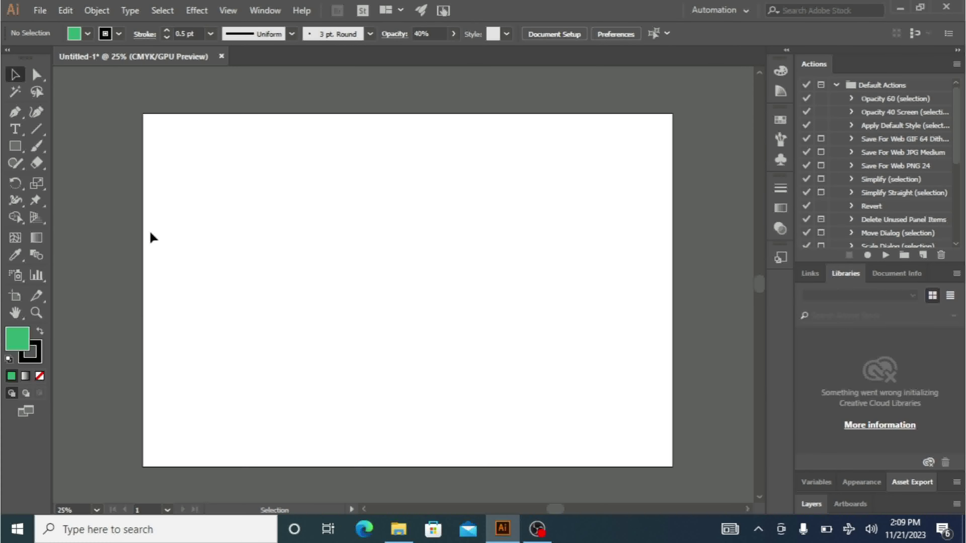
- Draw a green rectangle about 1276 × 632 px on the artboard and rotate it 90° with the Rotate 90 CW action's Rotate command
left_click(16, 148)
left_click_drag(254, 222, 480, 334)
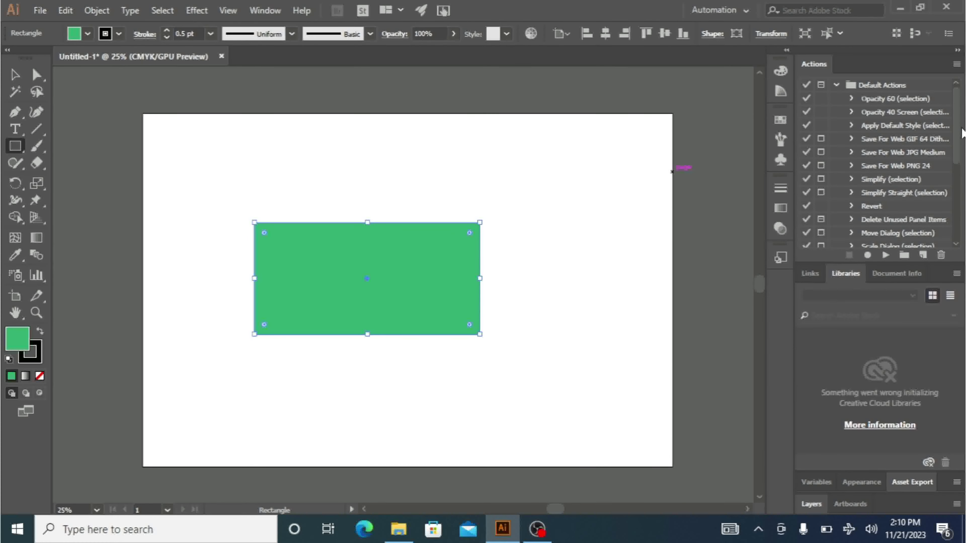
left_click_drag(957, 140, 951, 209)
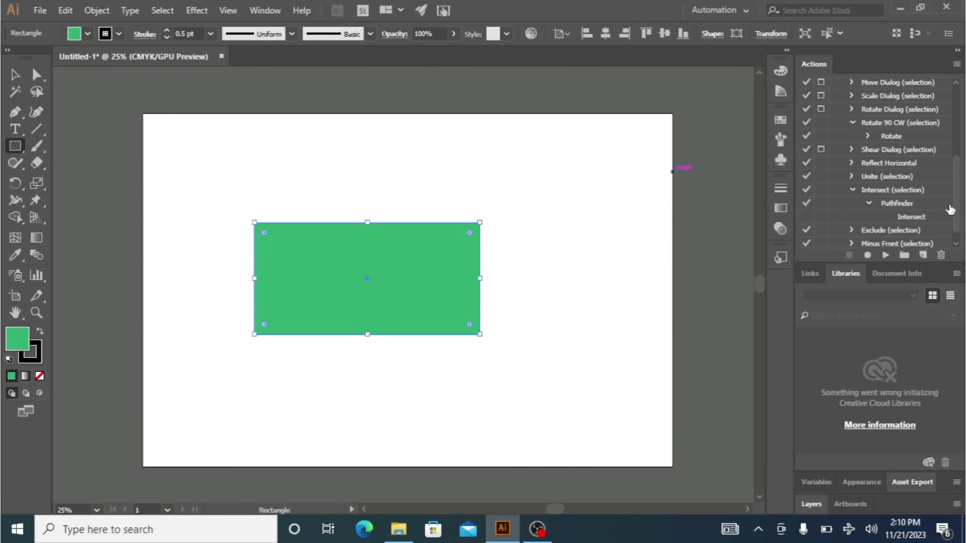
left_click(853, 193)
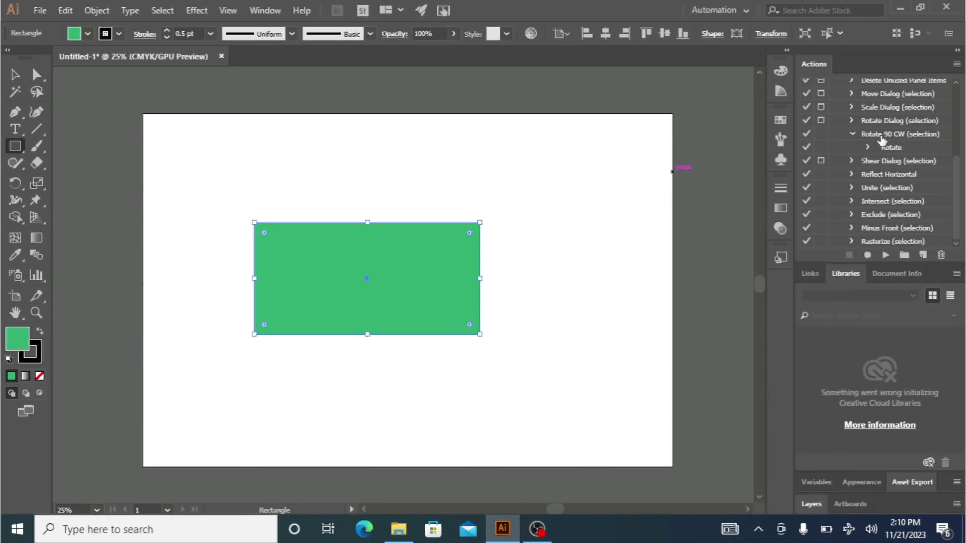
double_click(886, 148)
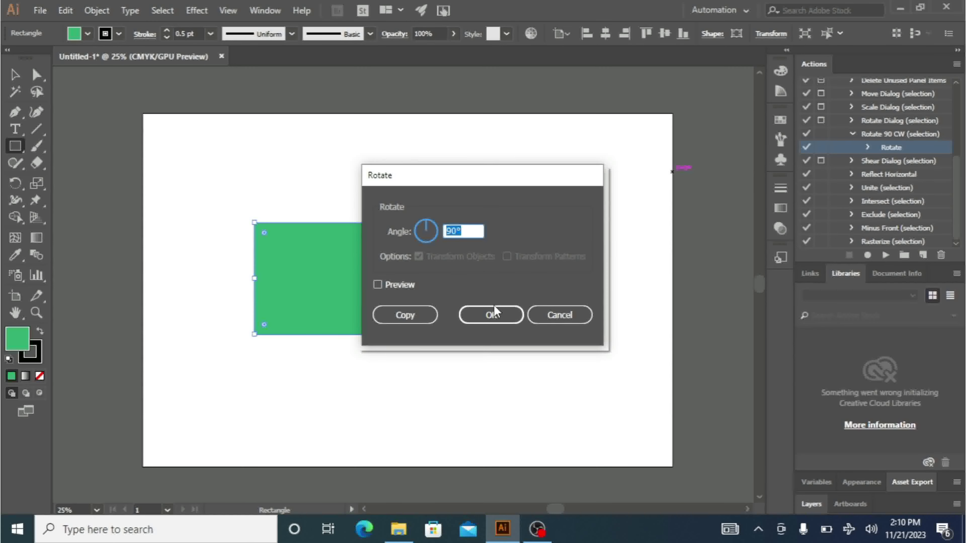
left_click(496, 315)
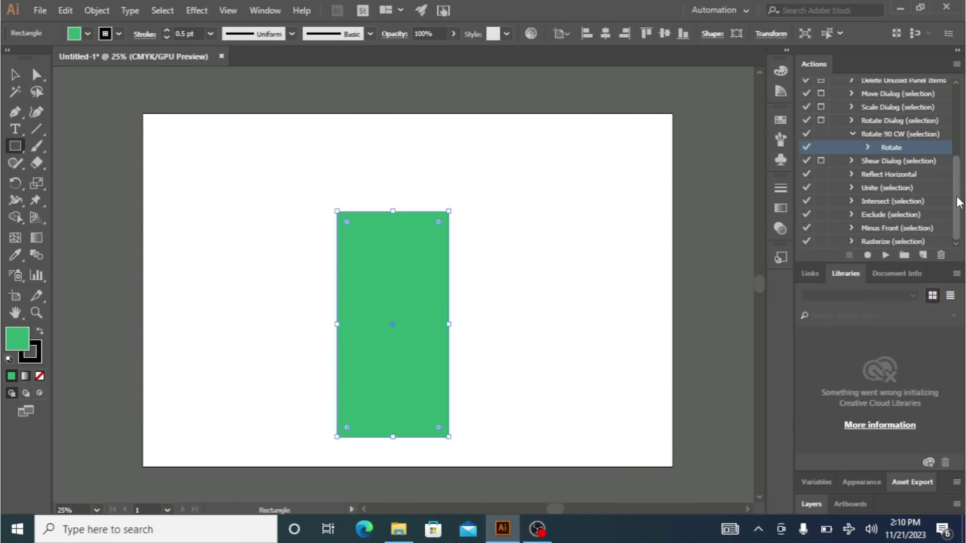
- Apply the Transparency command of the Opacity 60 default action to the rectangle, and collapse the action's entry
left_click_drag(958, 201, 964, 135)
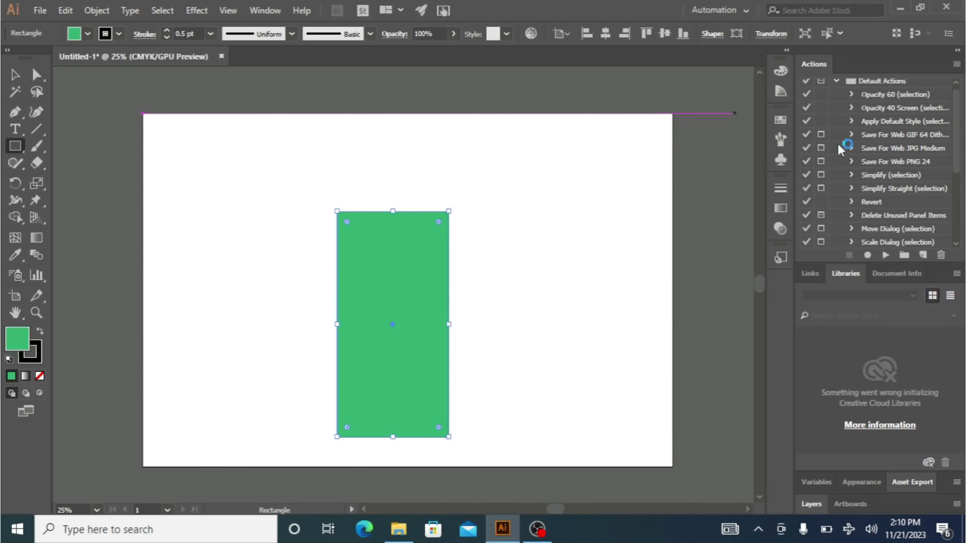
left_click(850, 94)
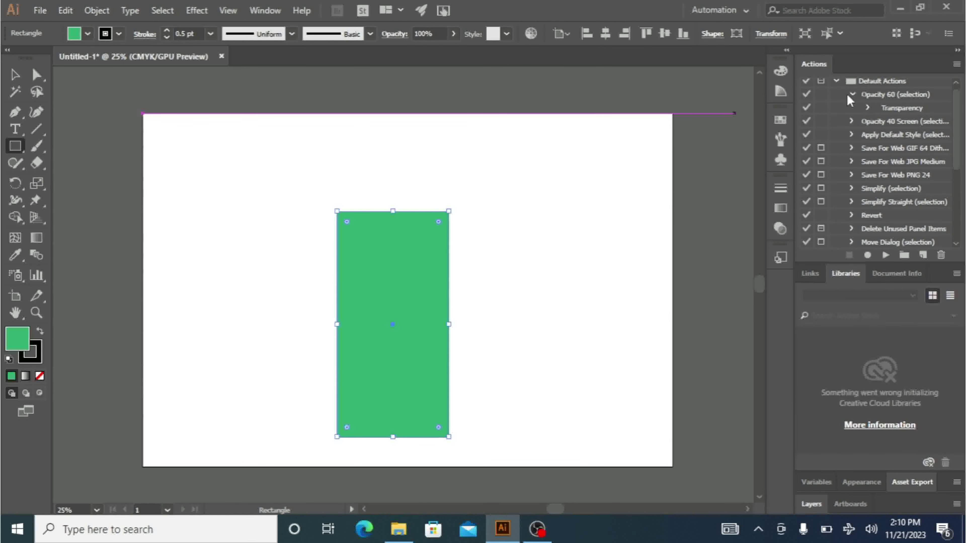
double_click(912, 110)
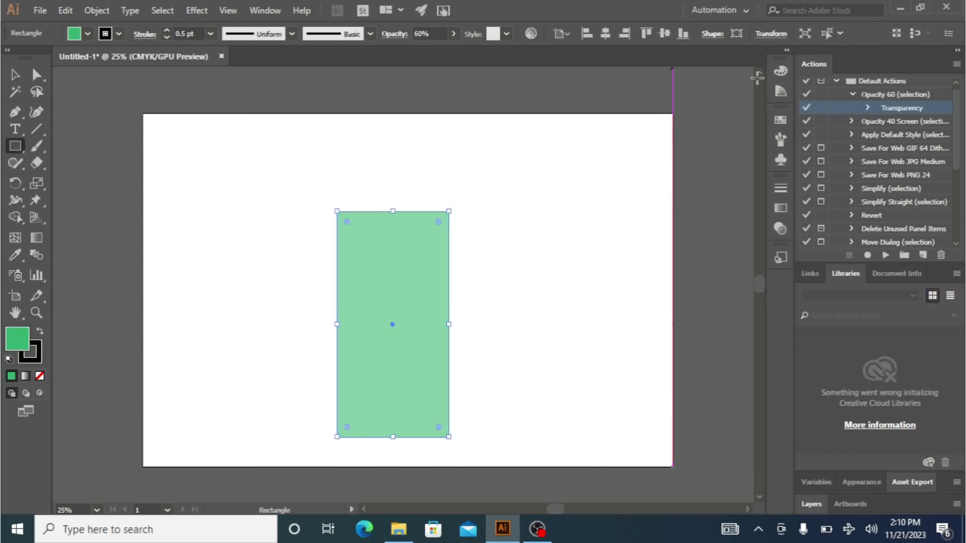
left_click(835, 81)
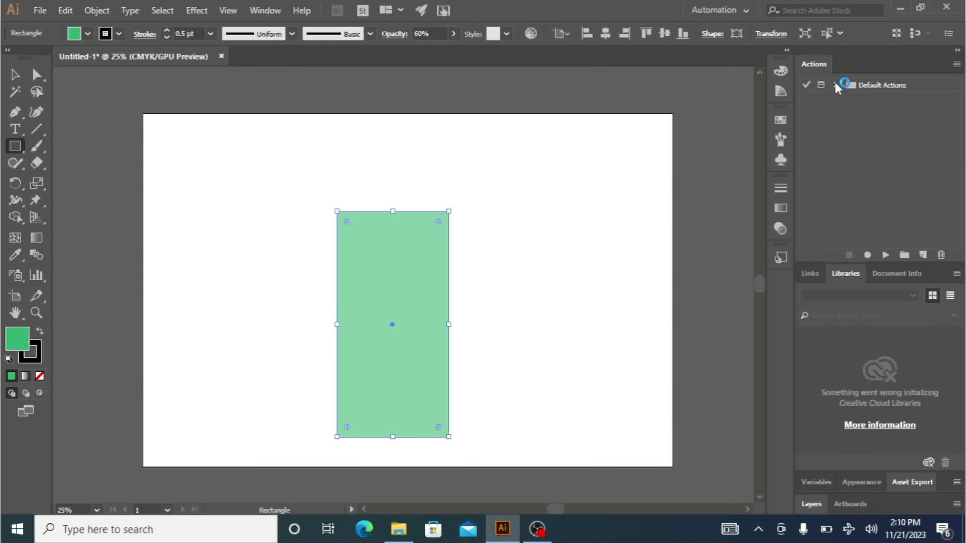
left_click(835, 84)
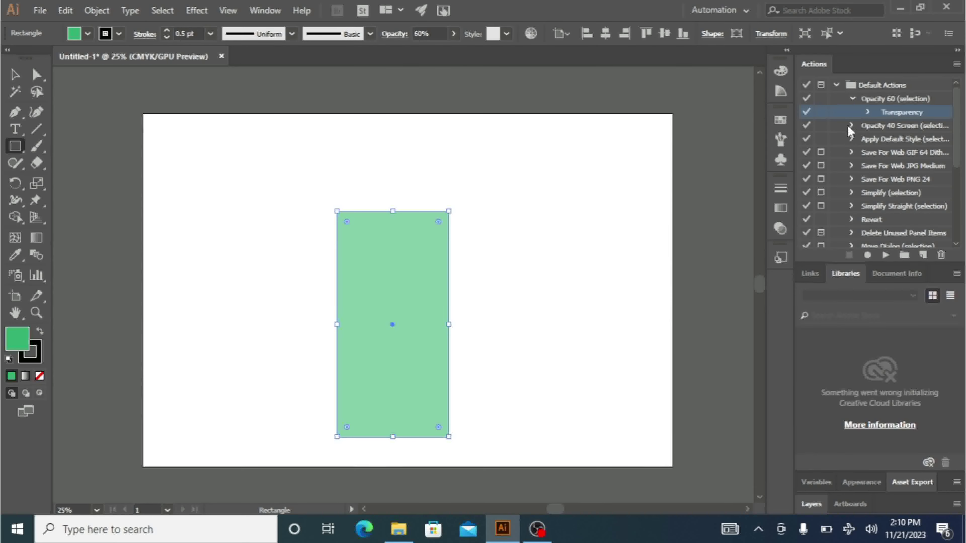
left_click(852, 99)
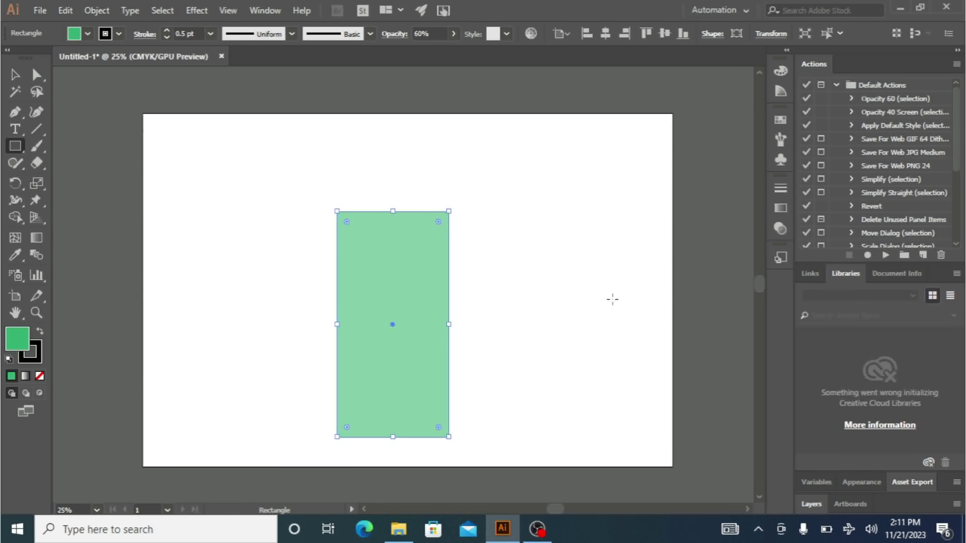
- Switch the workspace to Essentials Classic and from there to Layout
left_click(734, 8)
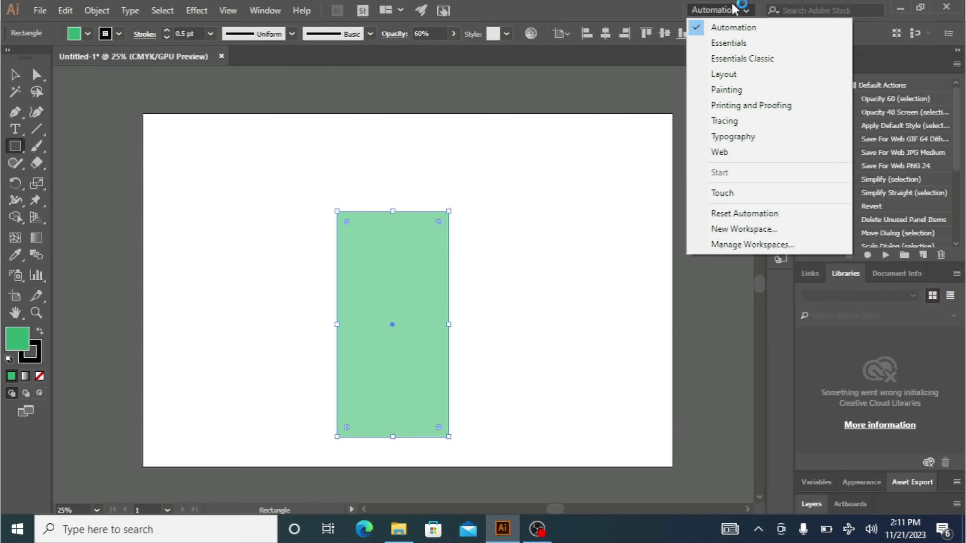
left_click(741, 59)
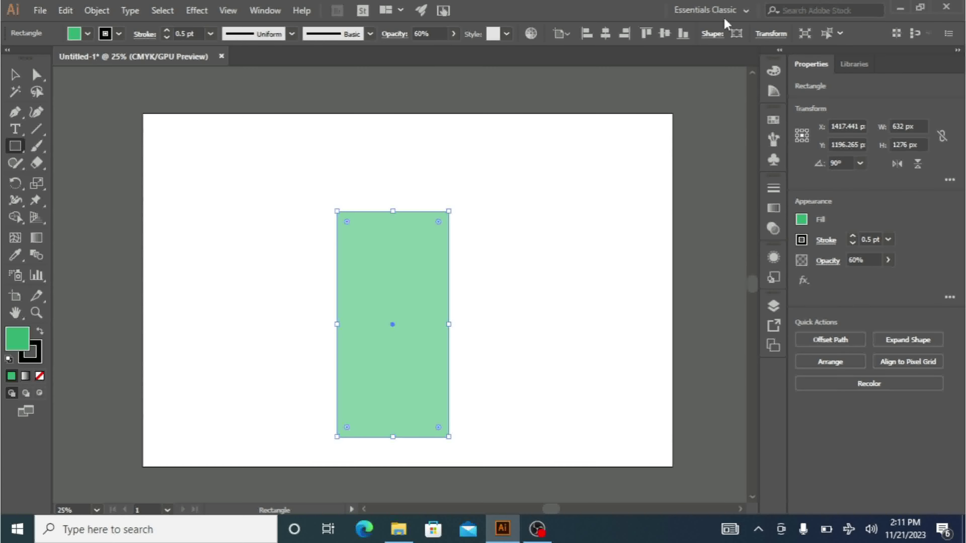
left_click(743, 13)
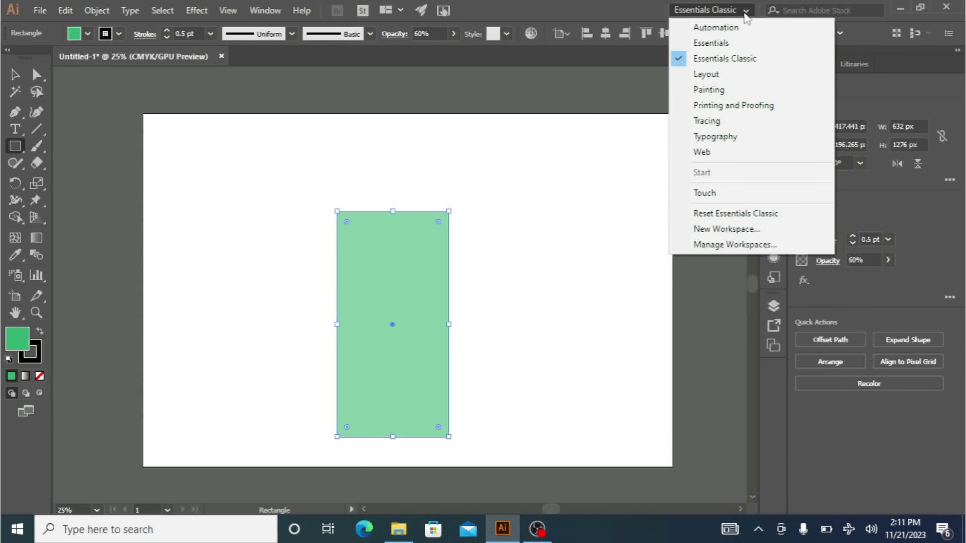
left_click(715, 76)
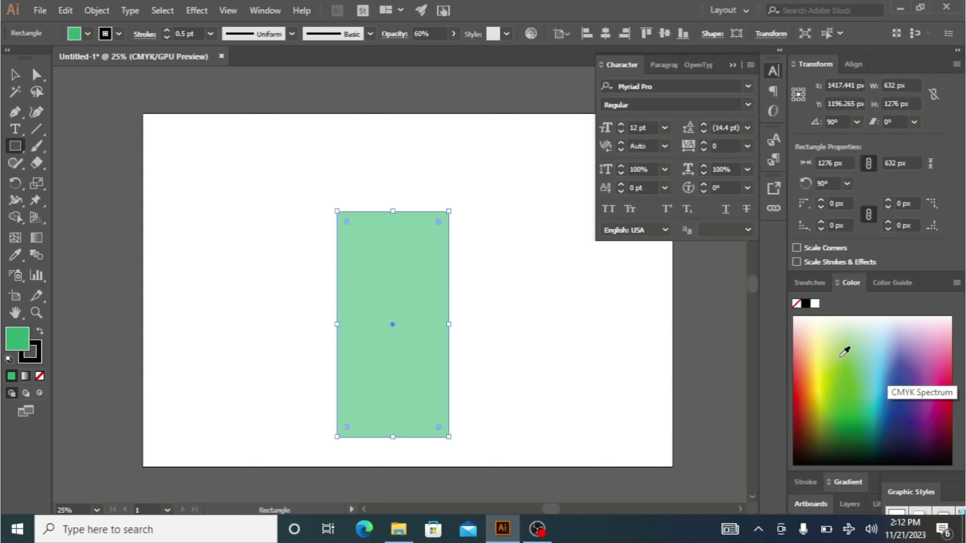
- Fill the rectangle with a yellowish green from the CMYK spectrum and set all its corner radii to 300 px
left_click(851, 377)
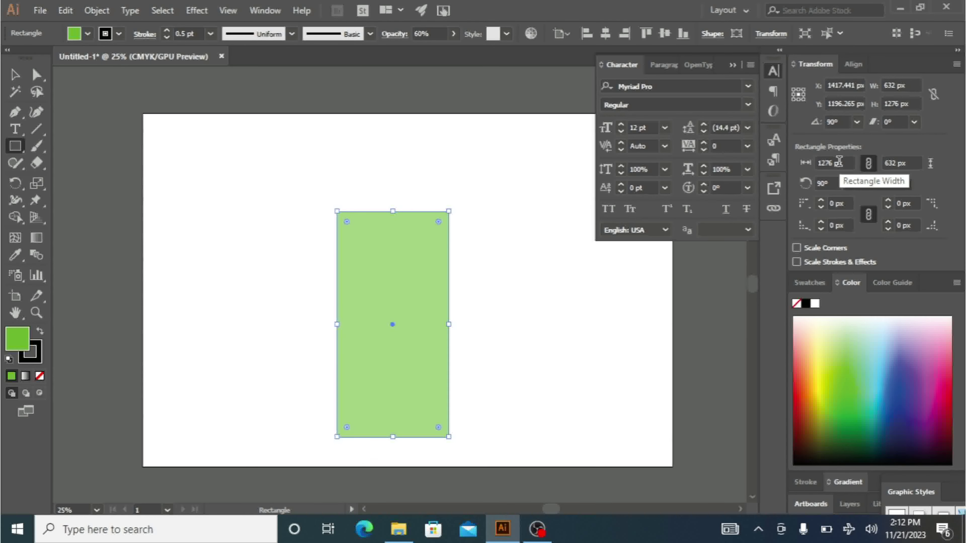
left_click(821, 202)
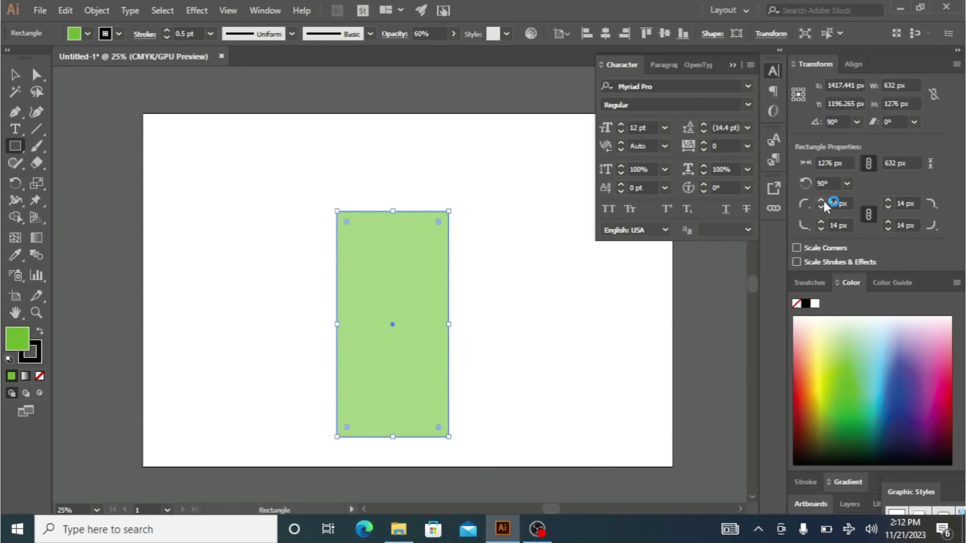
left_click(847, 200)
type("30")
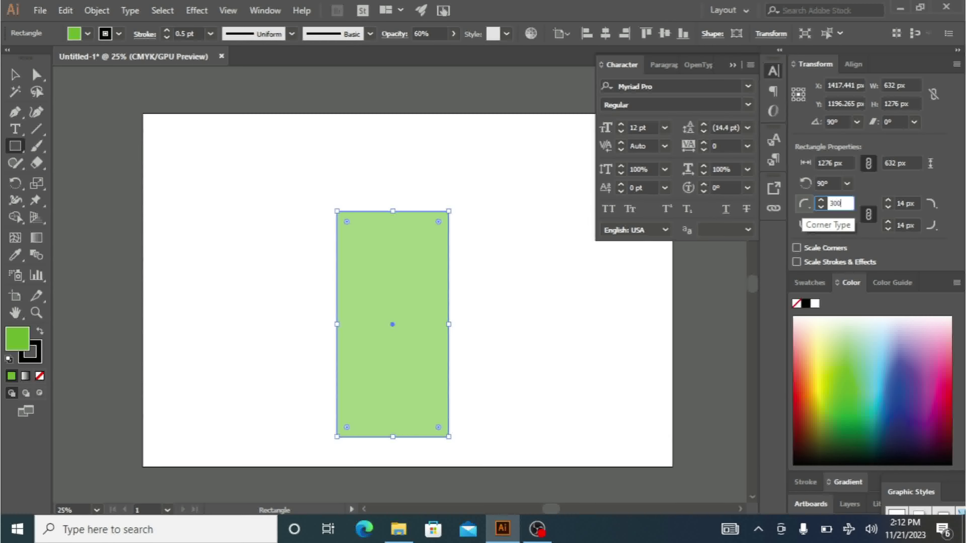
type("0")
key("Return")
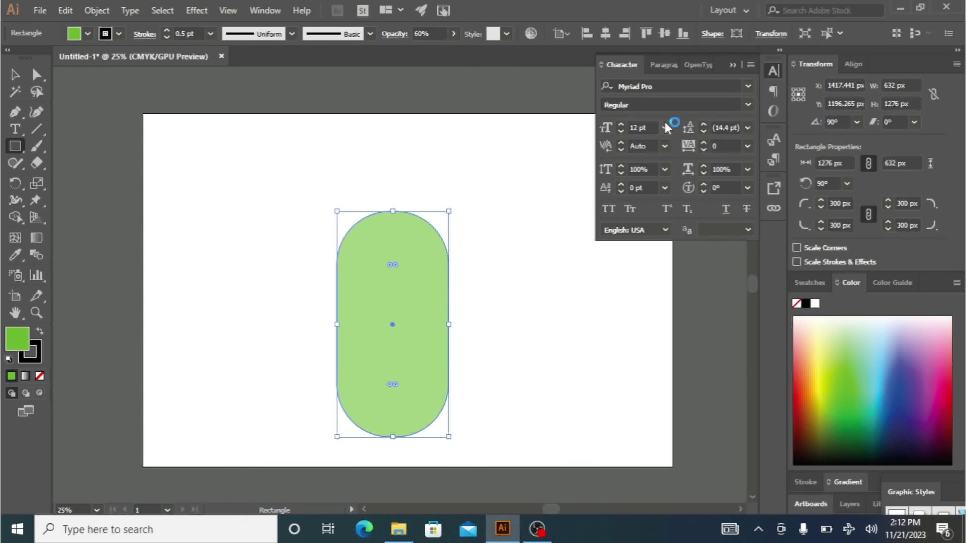
- View the Paragraph and OpenType settings, and switch the workspace to Painting
left_click(667, 70)
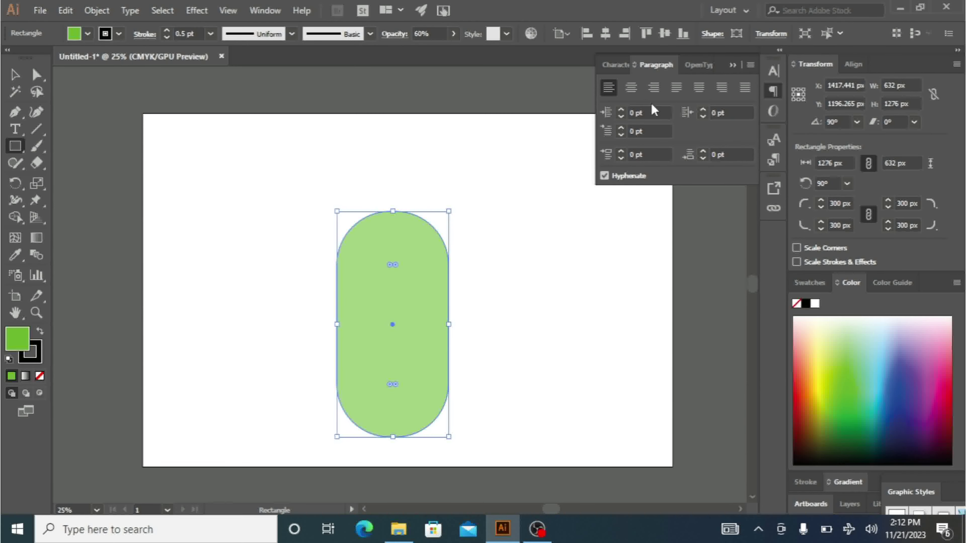
left_click(704, 64)
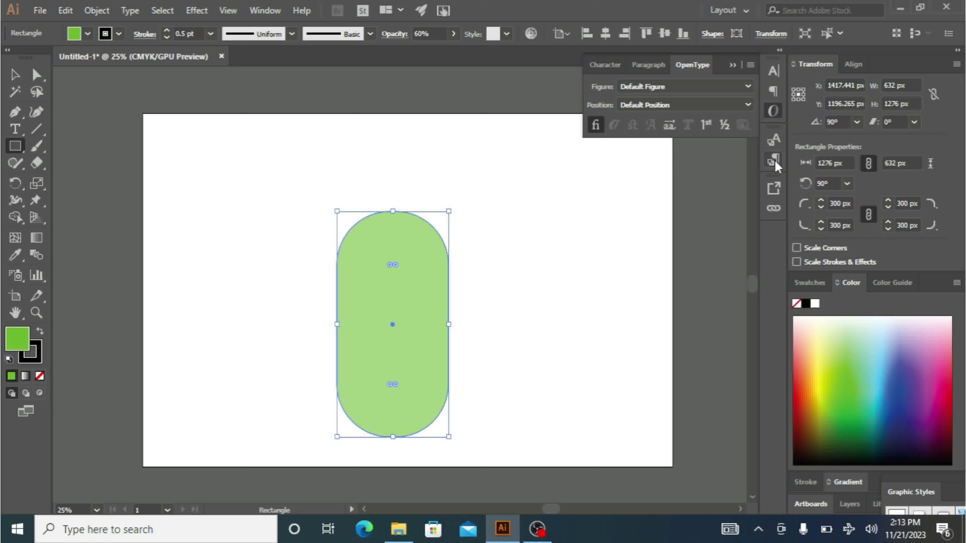
left_click(728, 10)
left_click(748, 89)
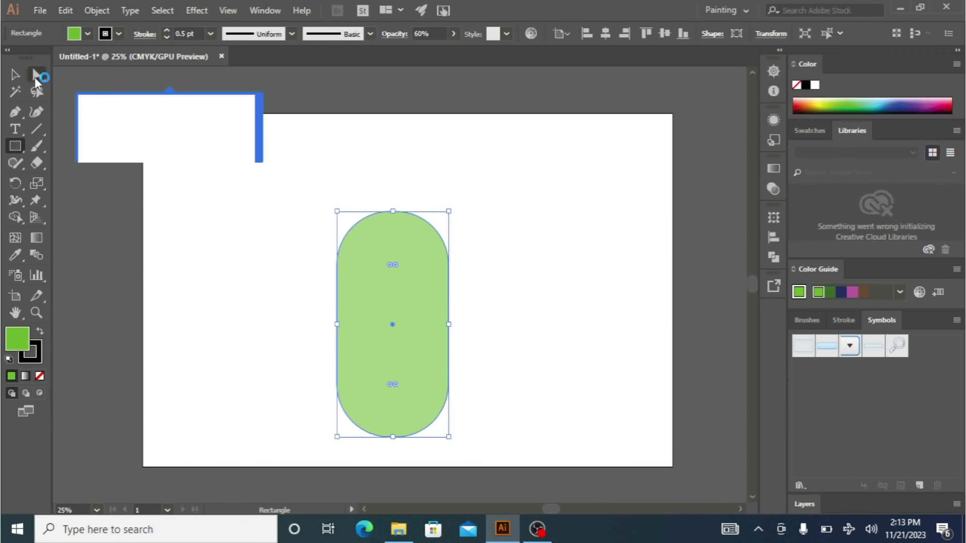
left_click(24, 76)
- Recolor the rounded rectangle with another green from the color spectrum, and show the swatches and brushes
left_click(812, 129)
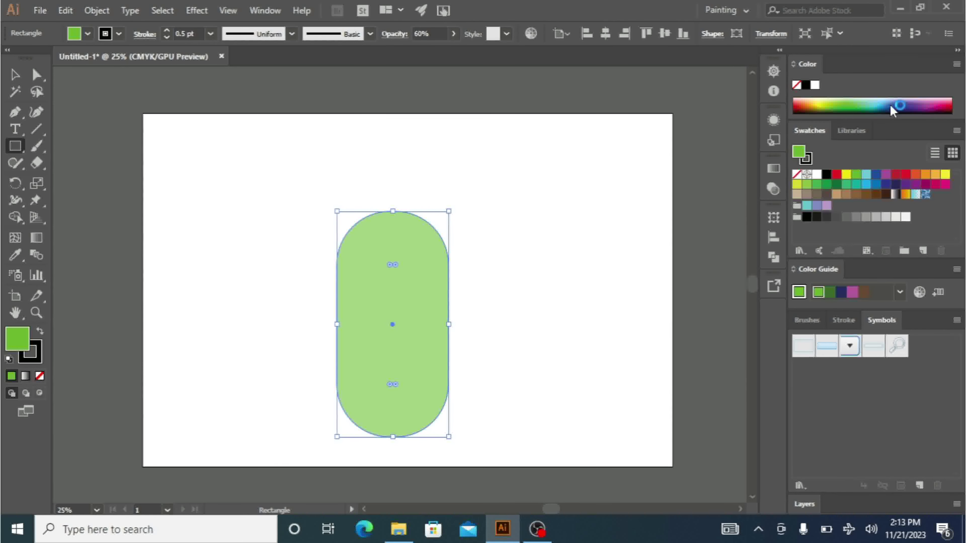
left_click(861, 107)
left_click(814, 320)
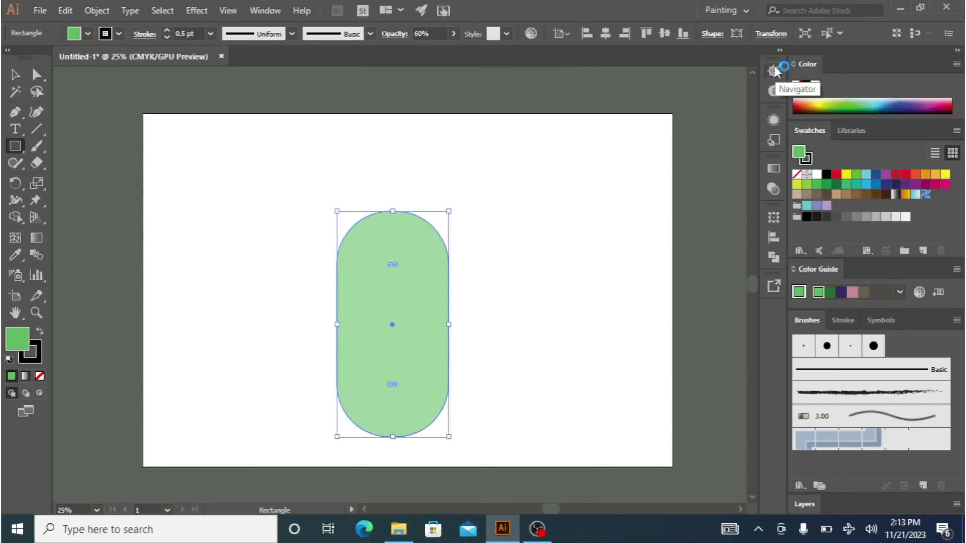
- Check the rounded rectangle's appearance attributes and apply the blue ornamental pattern graphic style to it
left_click(774, 120)
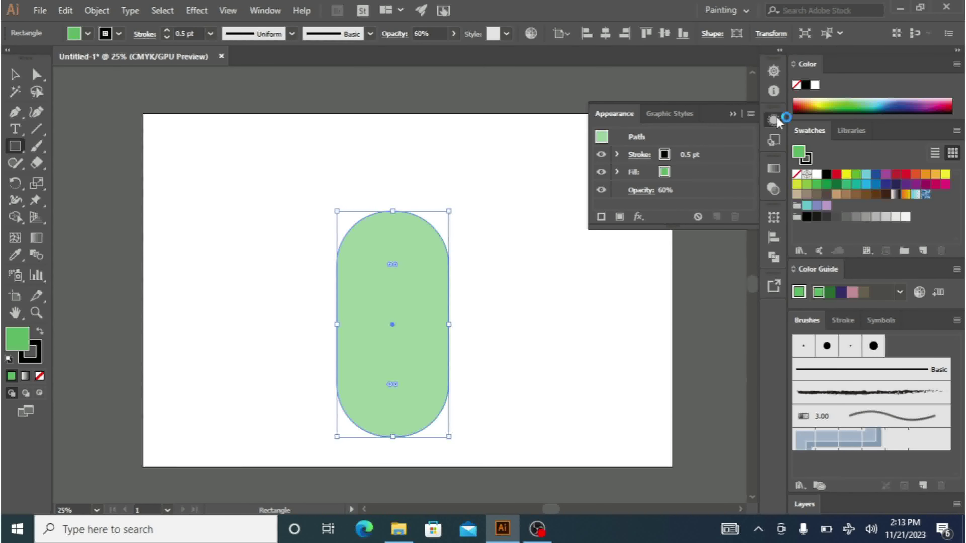
left_click(774, 119)
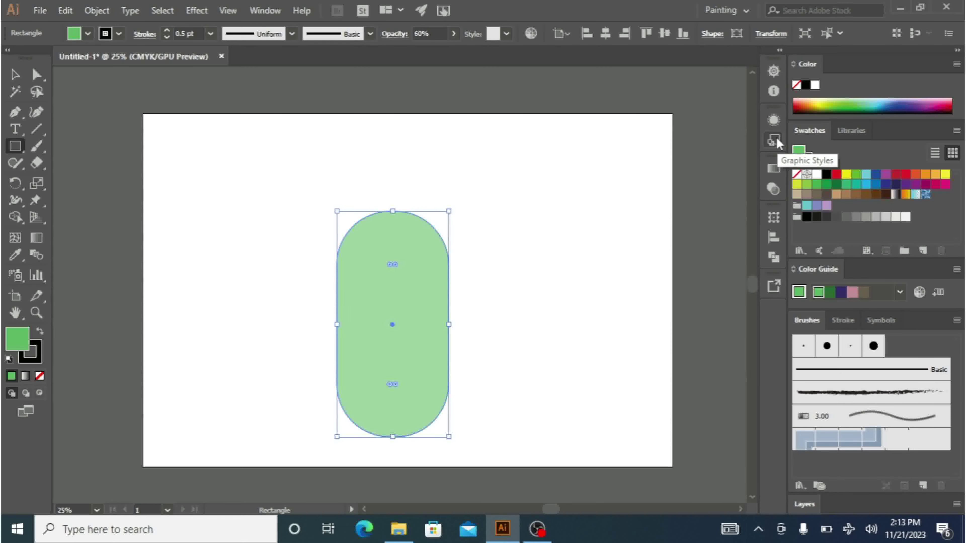
left_click(774, 140)
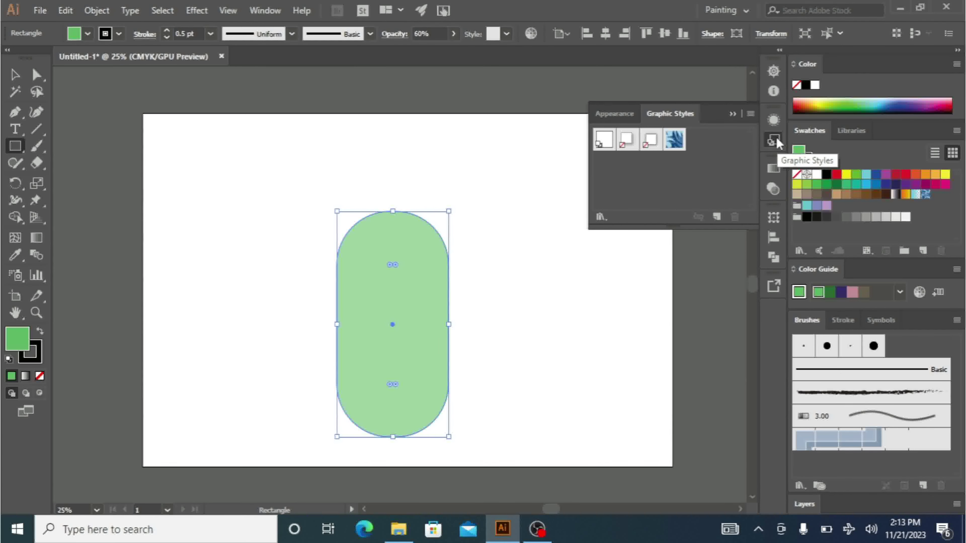
left_click(679, 147)
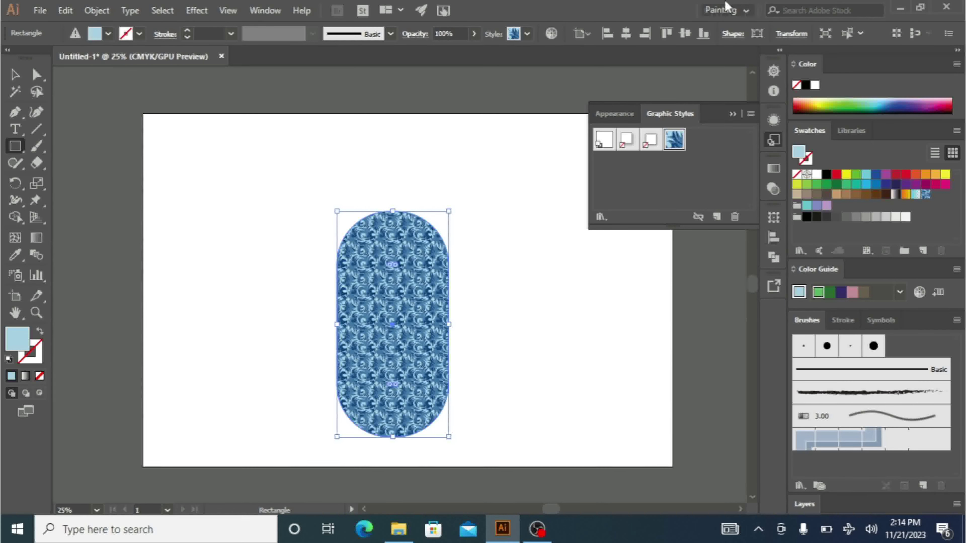
- Switch the workspace to Printing and Proofing and open the Align options
left_click(730, 10)
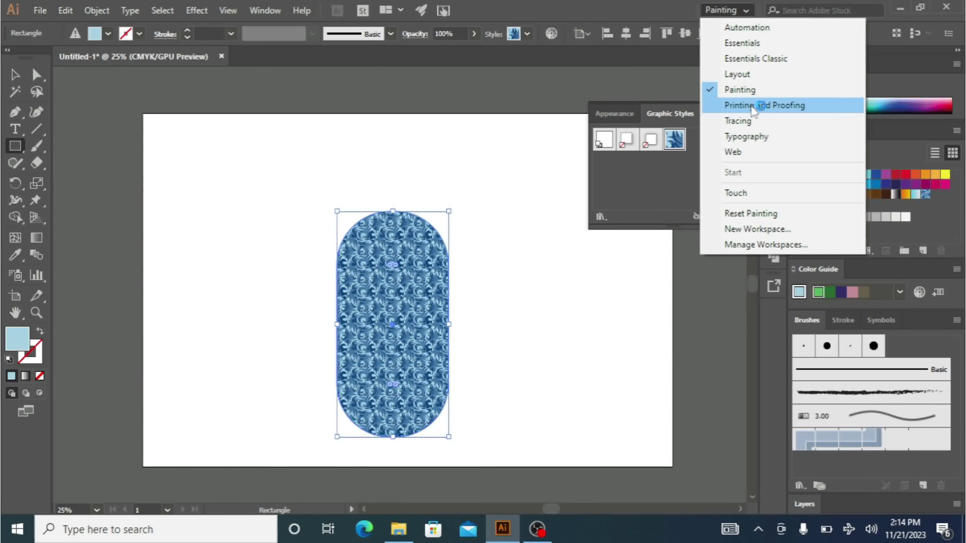
left_click(764, 105)
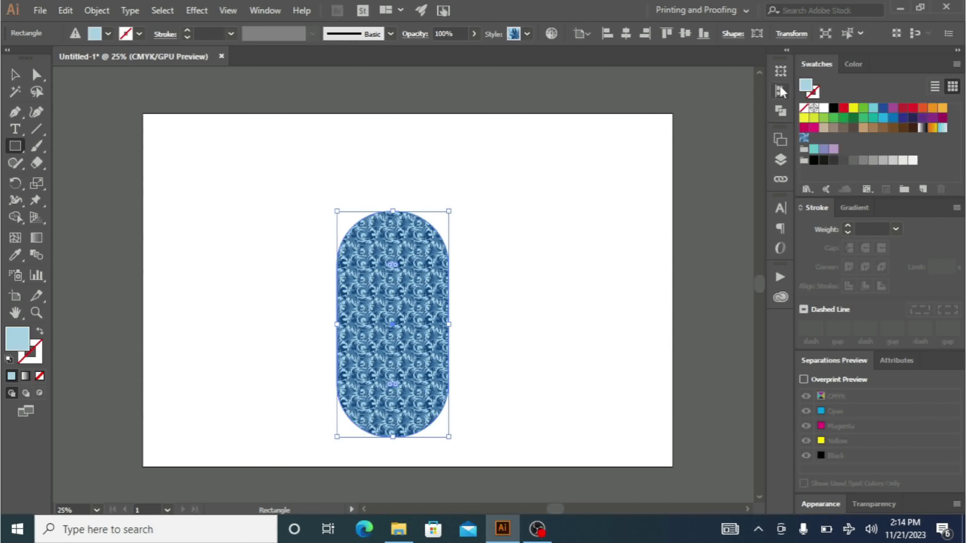
left_click(780, 94)
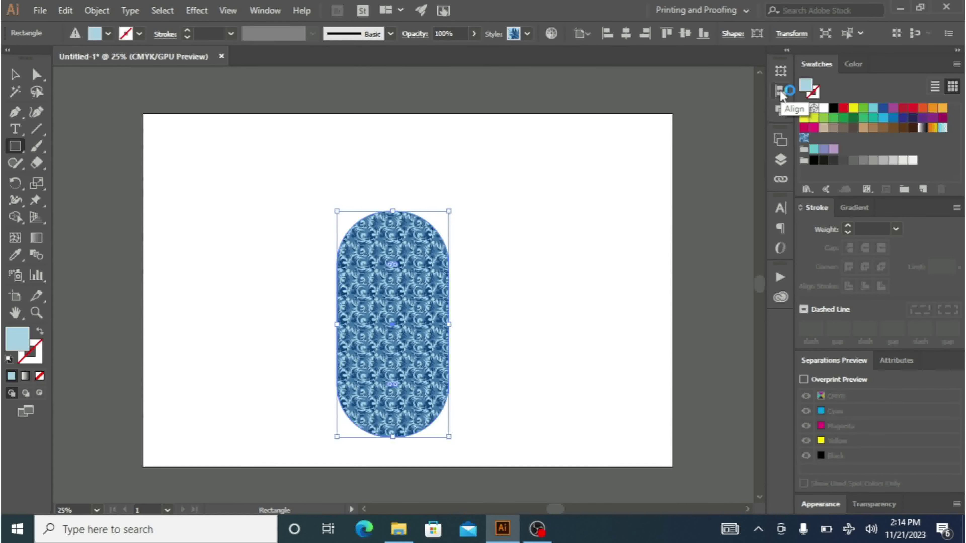
- View the document's layers, and switch the workspace to Tracing
left_click(779, 155)
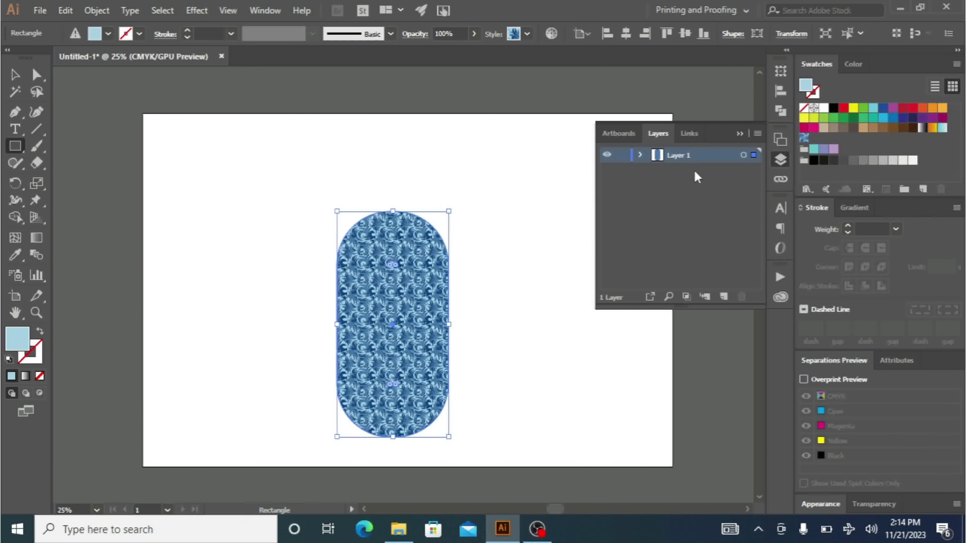
left_click(777, 162)
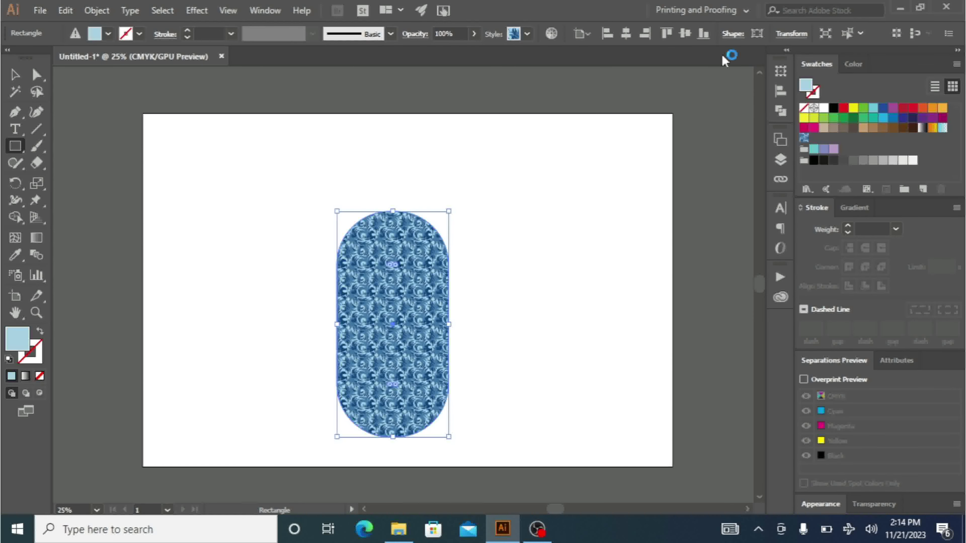
left_click(726, 10)
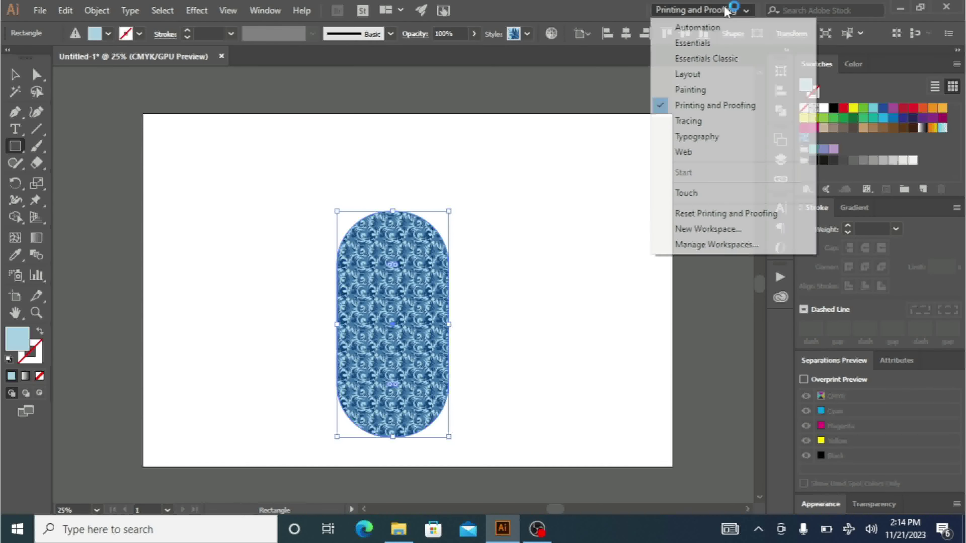
left_click(703, 123)
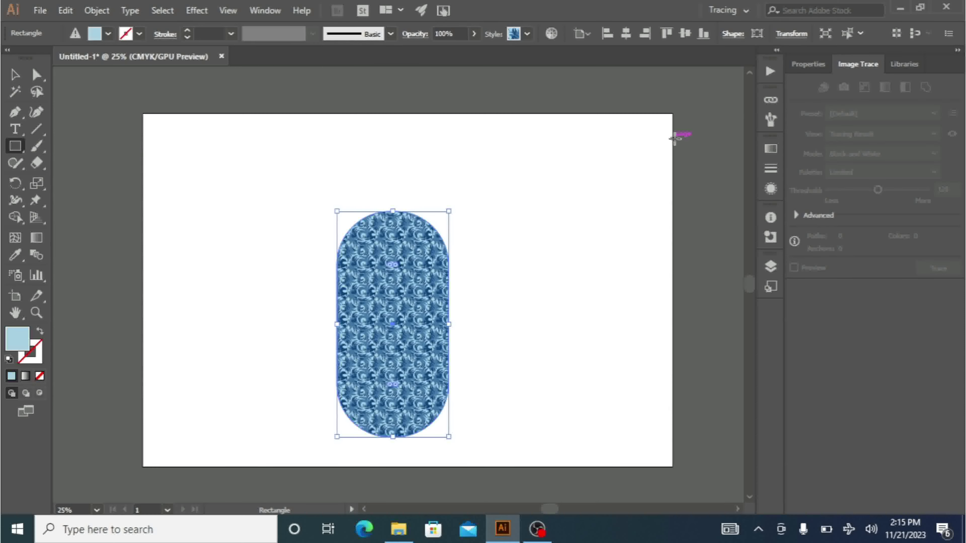
- Check the Image Trace options and switch the workspace to Typography
left_click(898, 70)
left_click(742, 11)
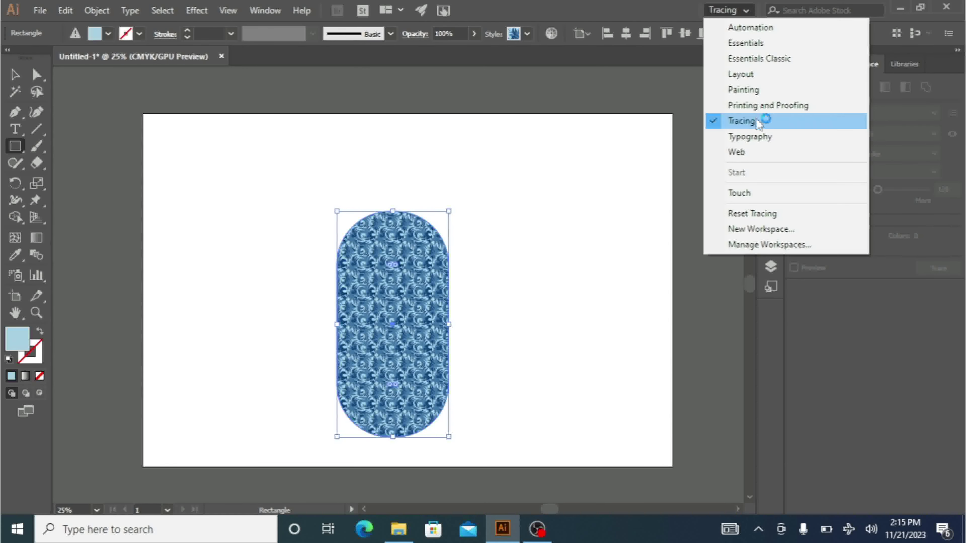
left_click(760, 137)
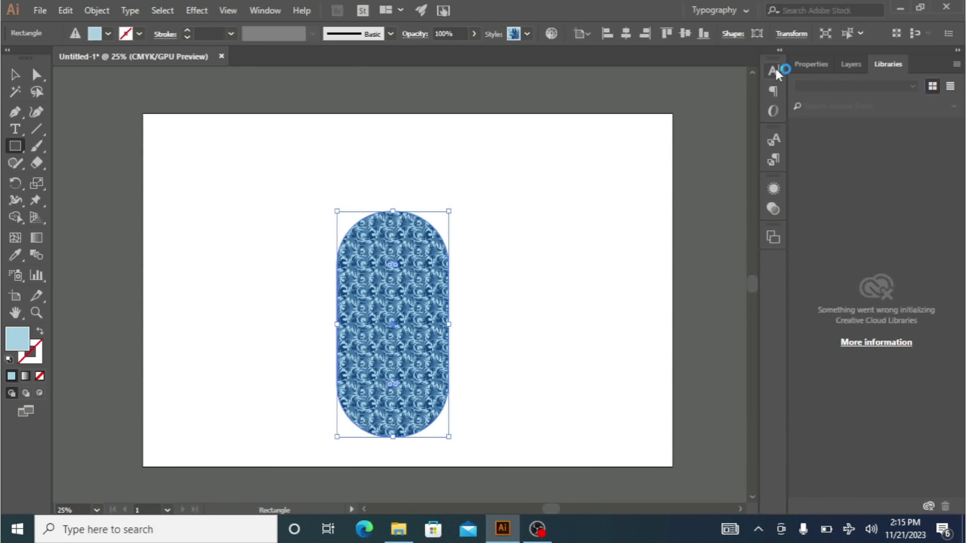
- Switch the workspace to Web and look over its collapsed panels
left_click(736, 8)
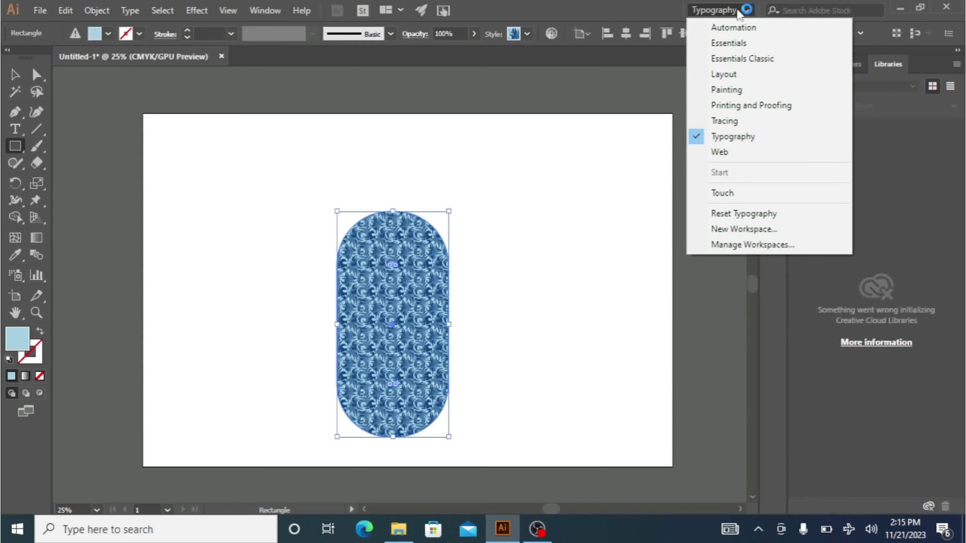
left_click(741, 155)
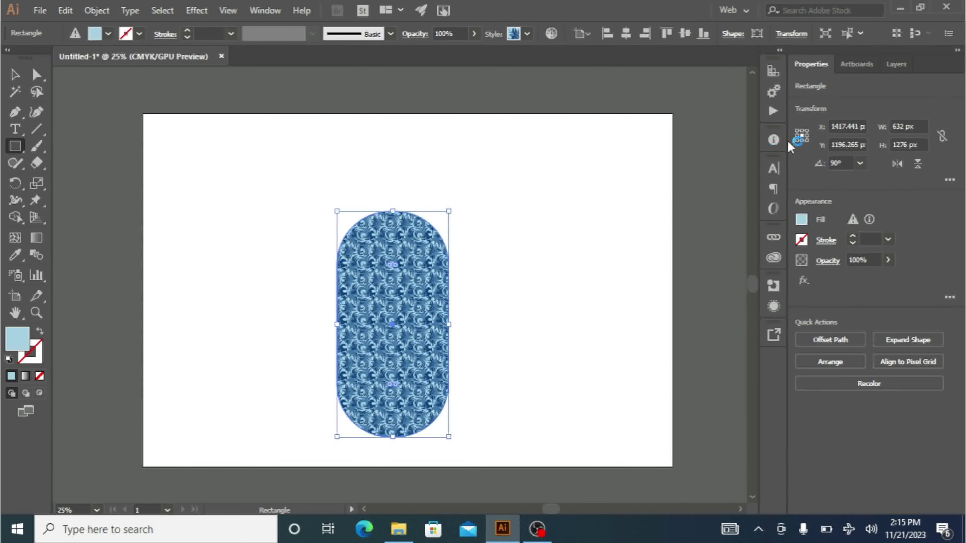
left_click(772, 77)
left_click(772, 77)
left_click(772, 77)
left_click(772, 77)
left_click(775, 94)
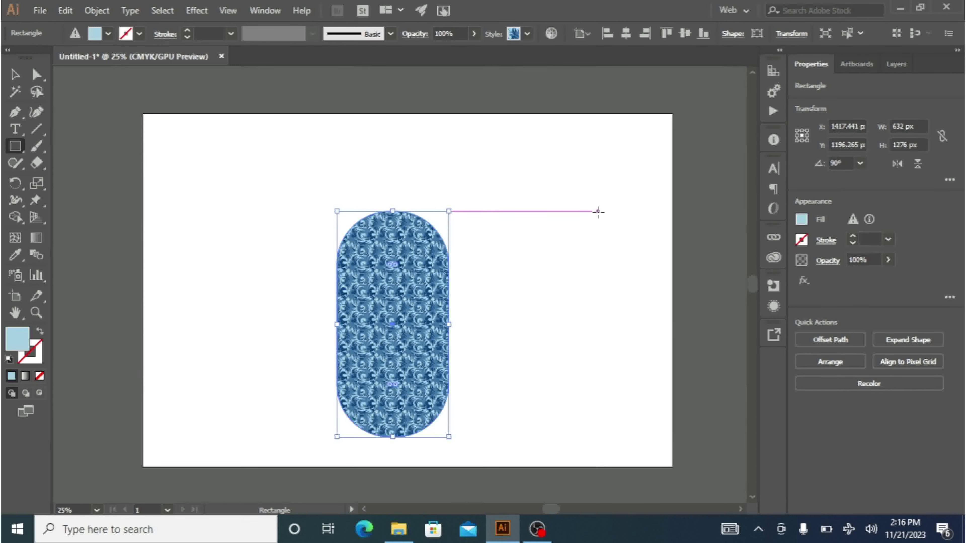
- Switch the workspace to Touch and look over its simplified set of tools
left_click(739, 15)
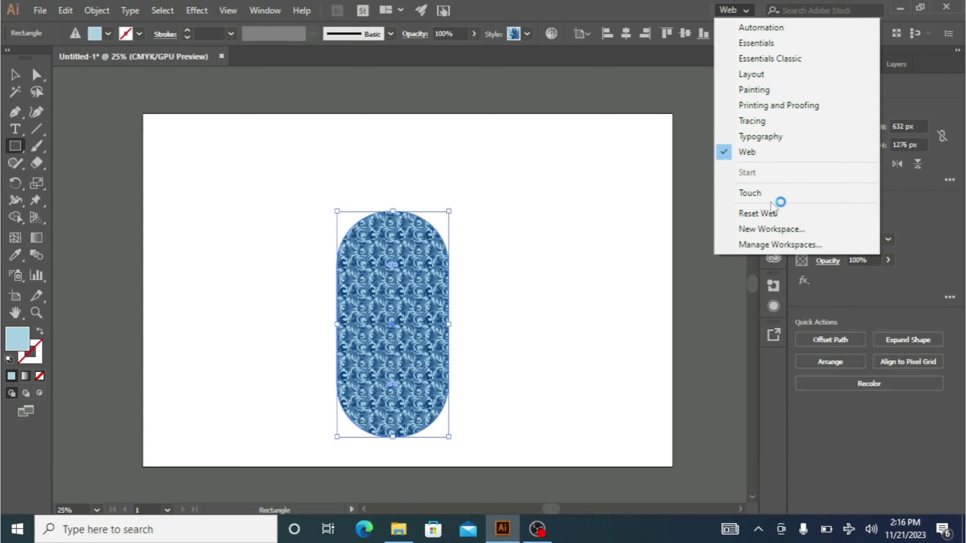
left_click(778, 194)
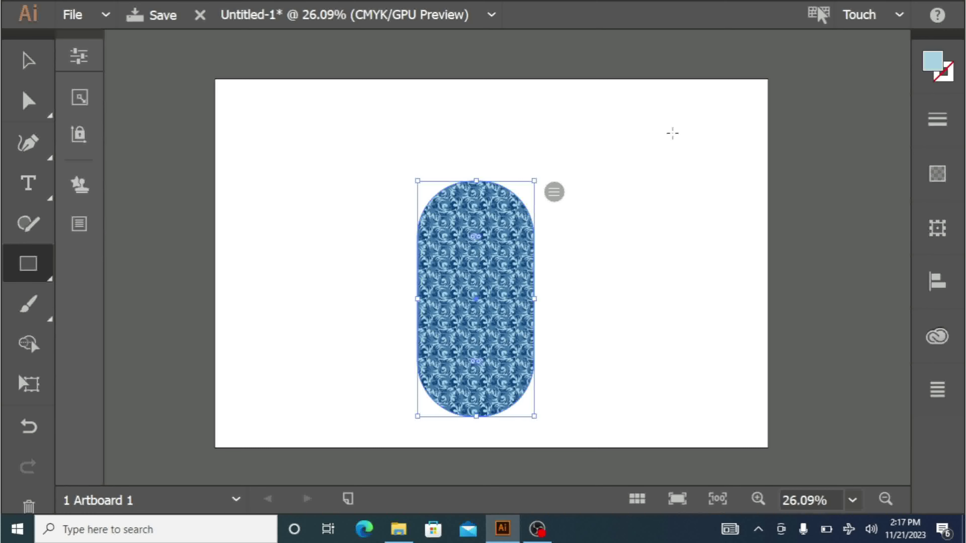
left_click(38, 118)
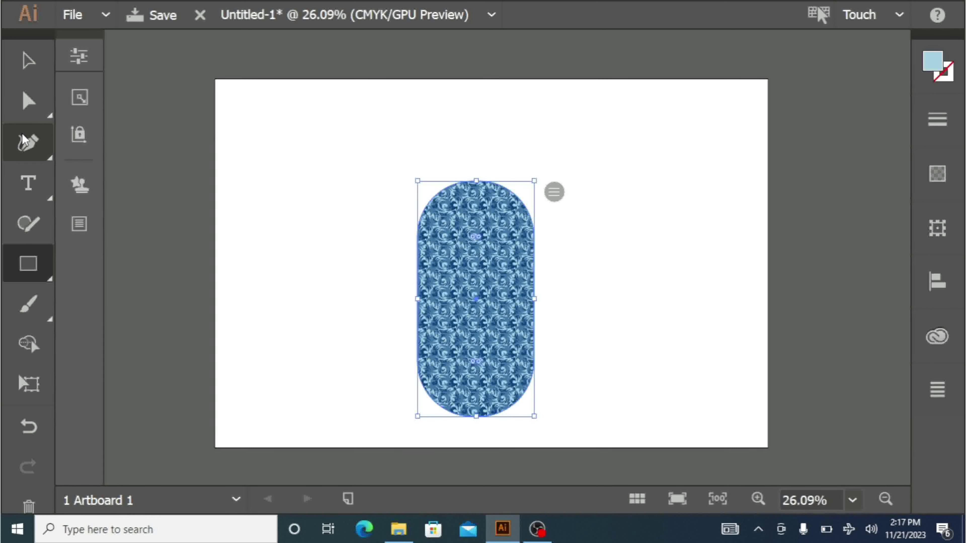
left_click(34, 55)
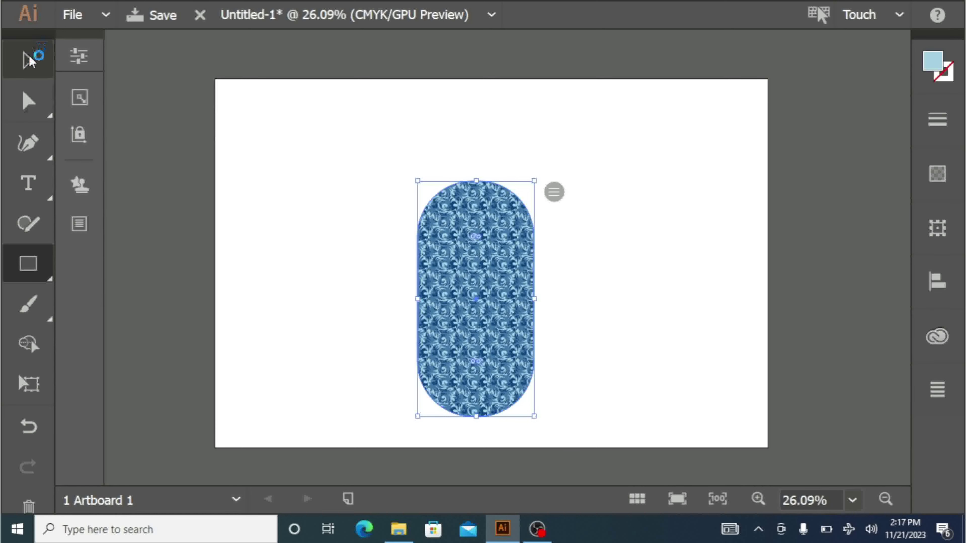
left_click(33, 208)
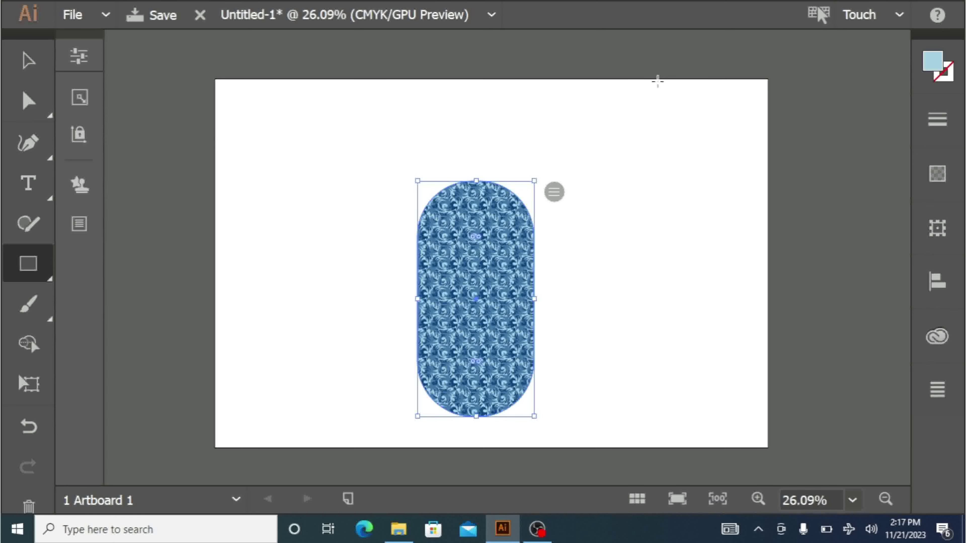
left_click(37, 115)
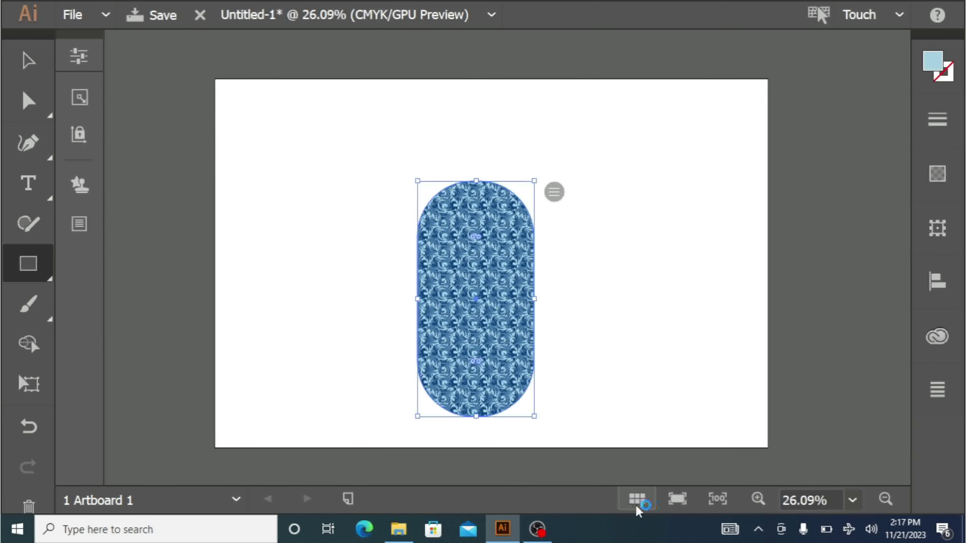
- Leave the Touch workspace, and switch from Layout back to the saved custom workspace
left_click(897, 17)
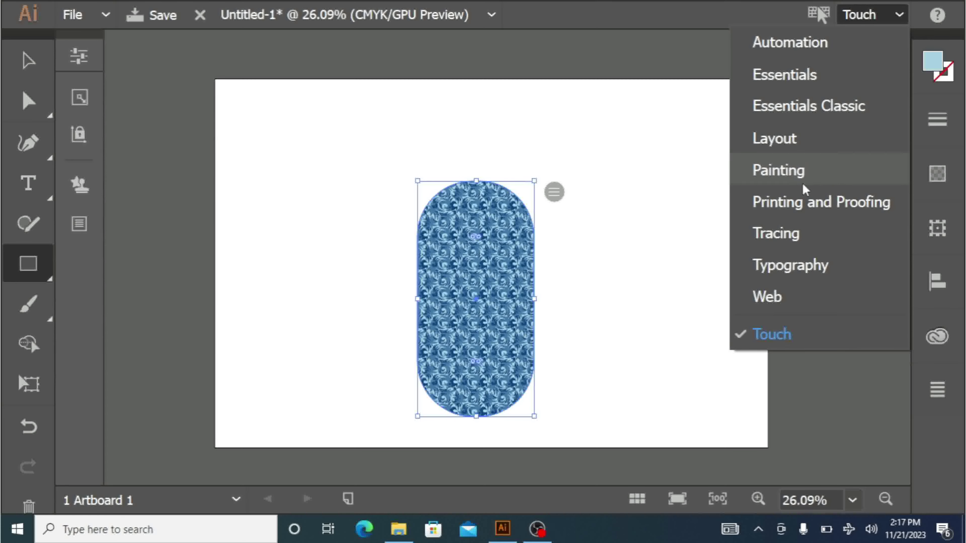
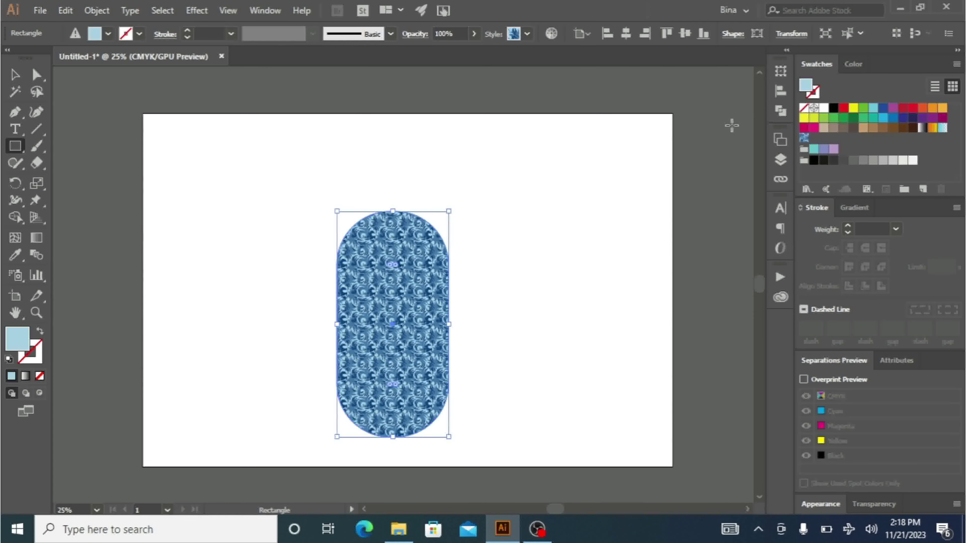
left_click(746, 11)
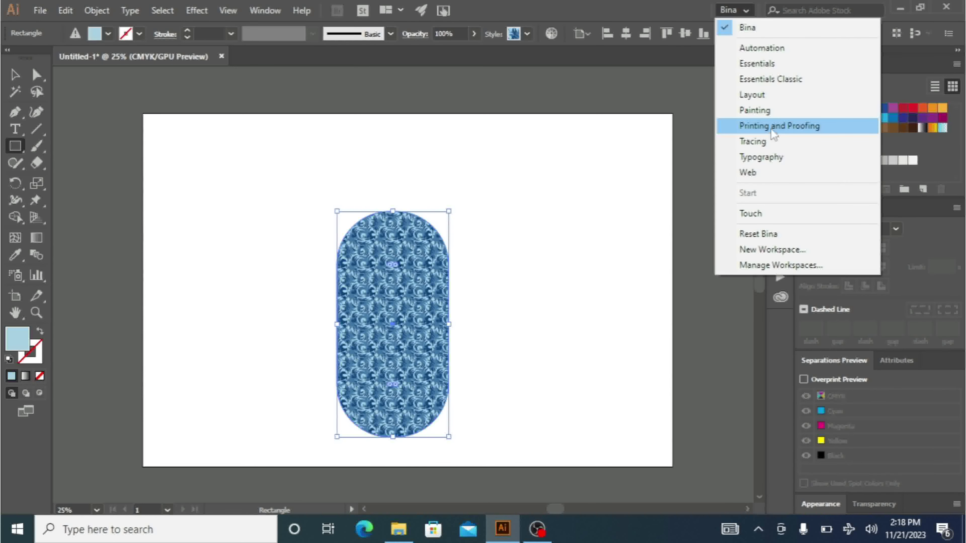
key("Escape")
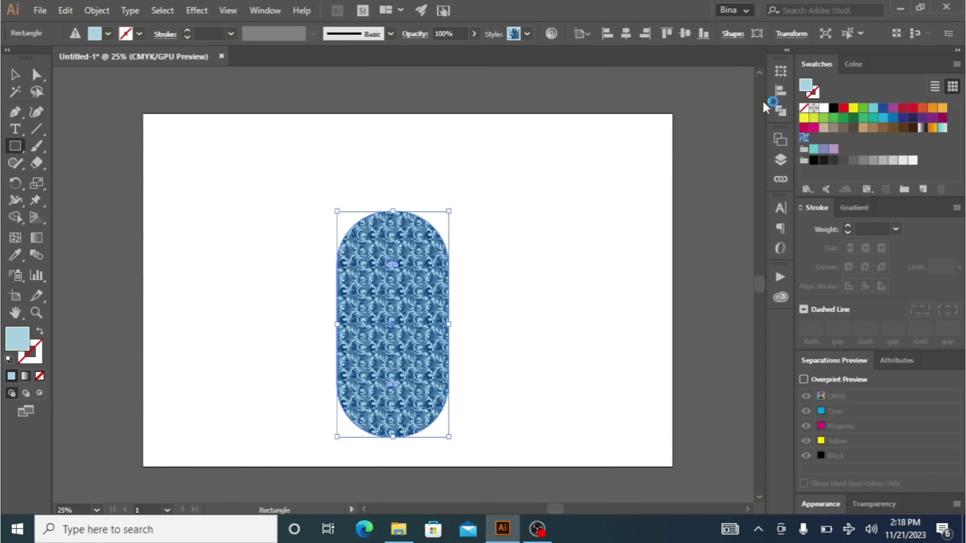
left_click(746, 10)
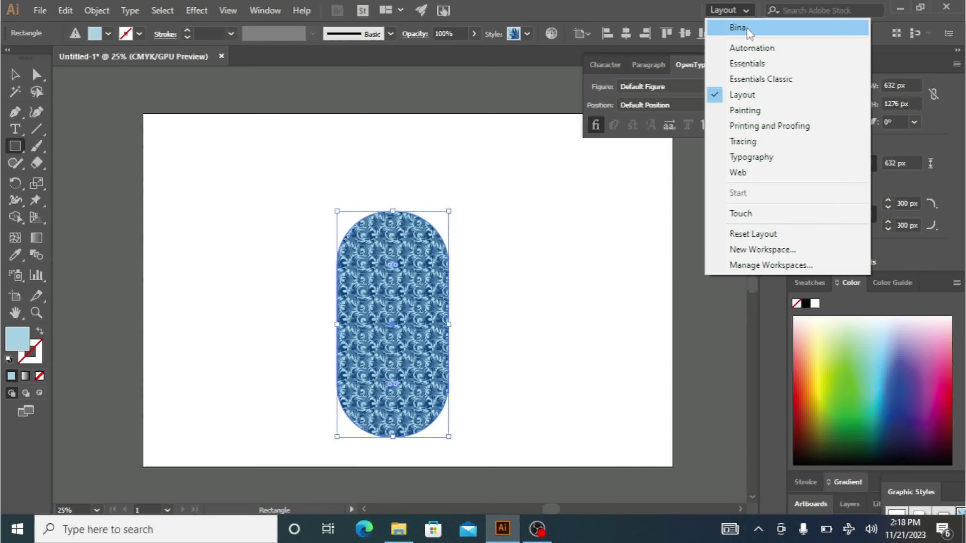
left_click(747, 27)
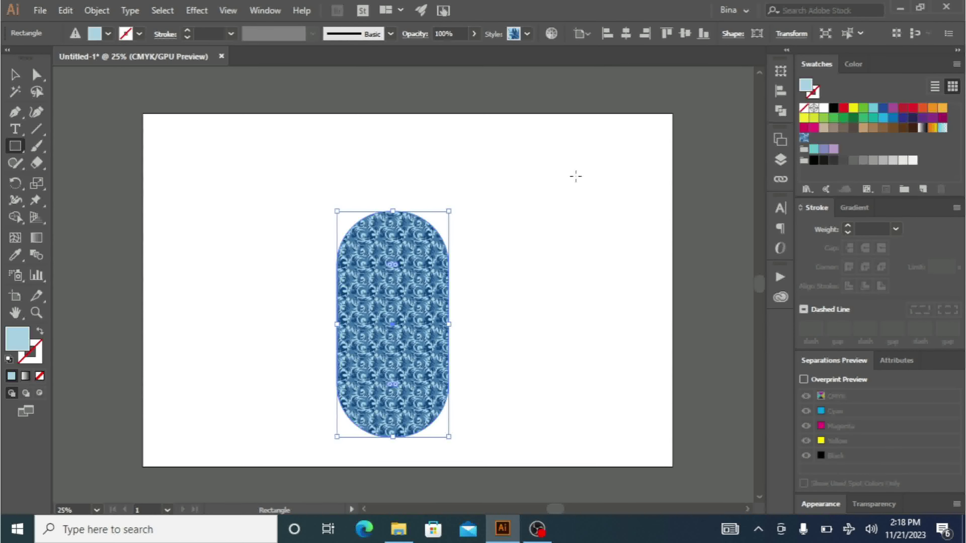
- Try to duplicate the saved custom workspace in the workspace manager
left_click(740, 11)
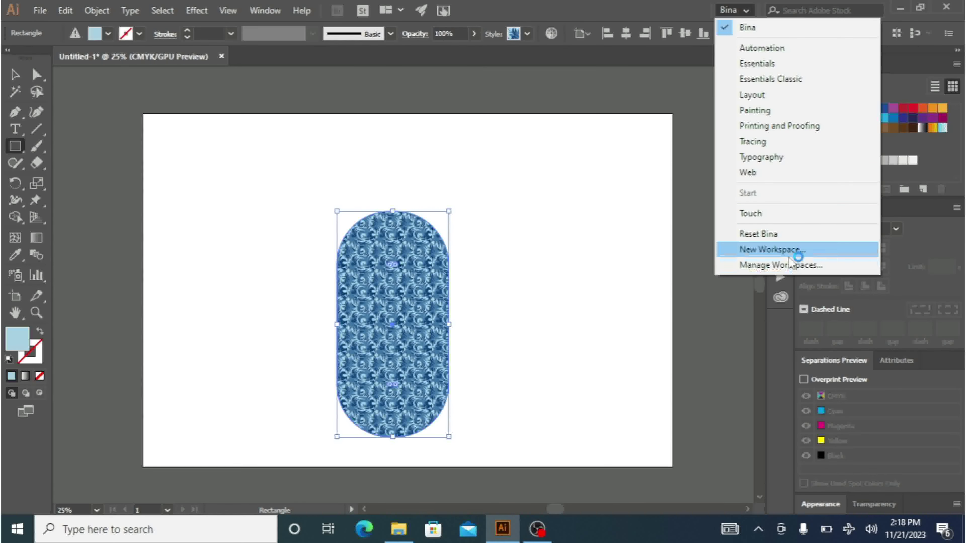
left_click(798, 272)
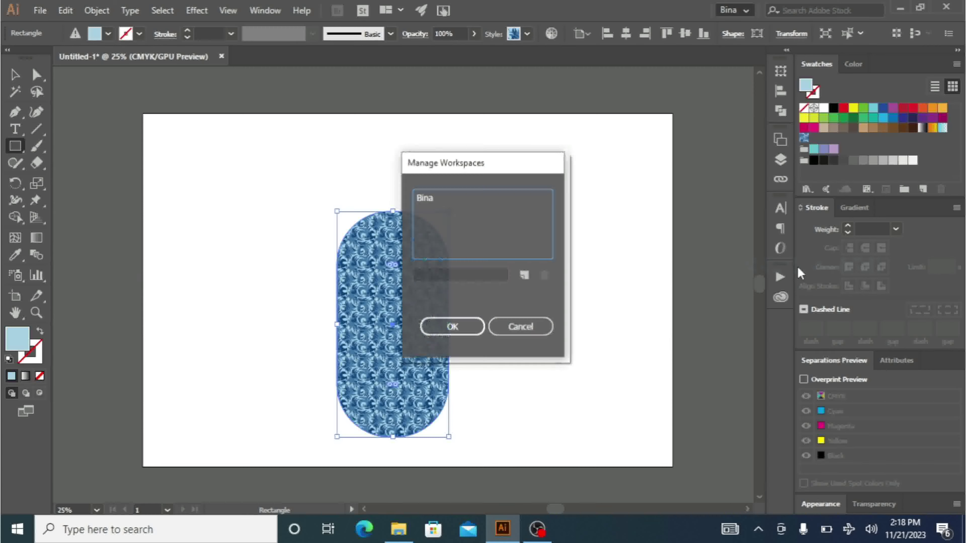
left_click(434, 201)
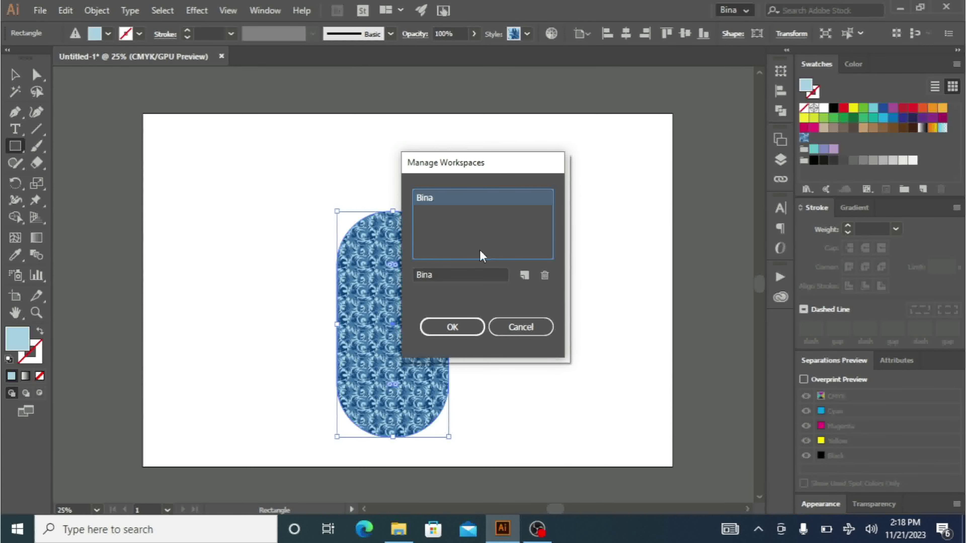
left_click(526, 277)
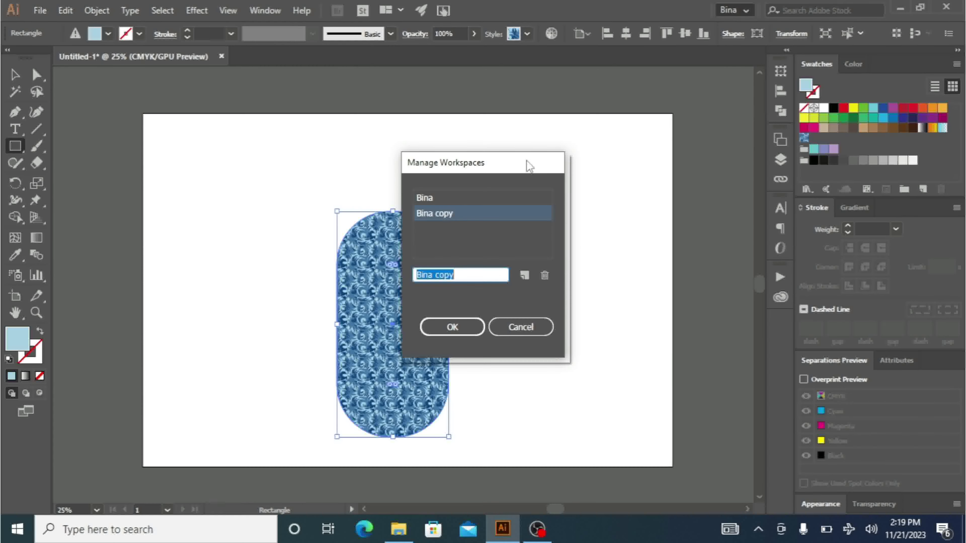
left_click(520, 328)
- Delete the patterned rounded rectangle and change the display to Full Screen Mode with Menu Bar
key("Delete")
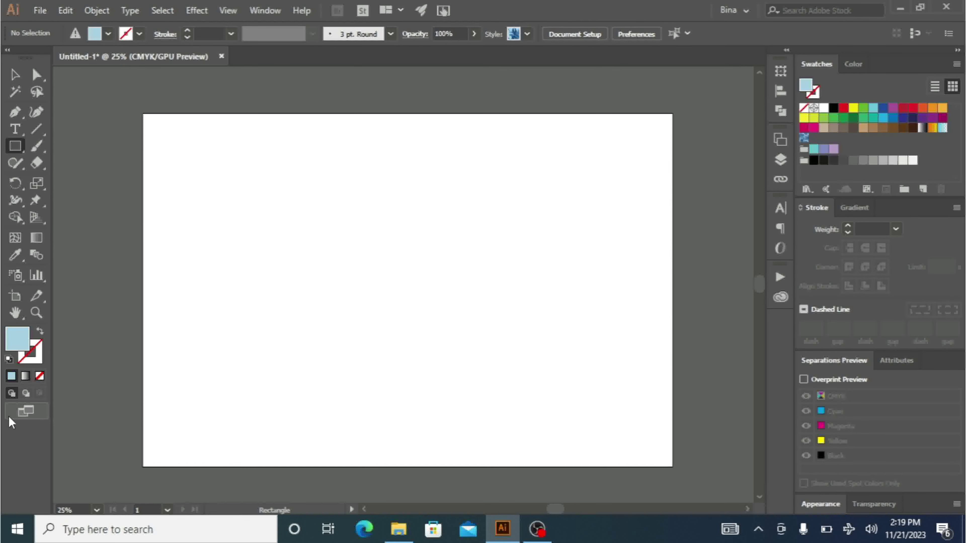
left_click(25, 414)
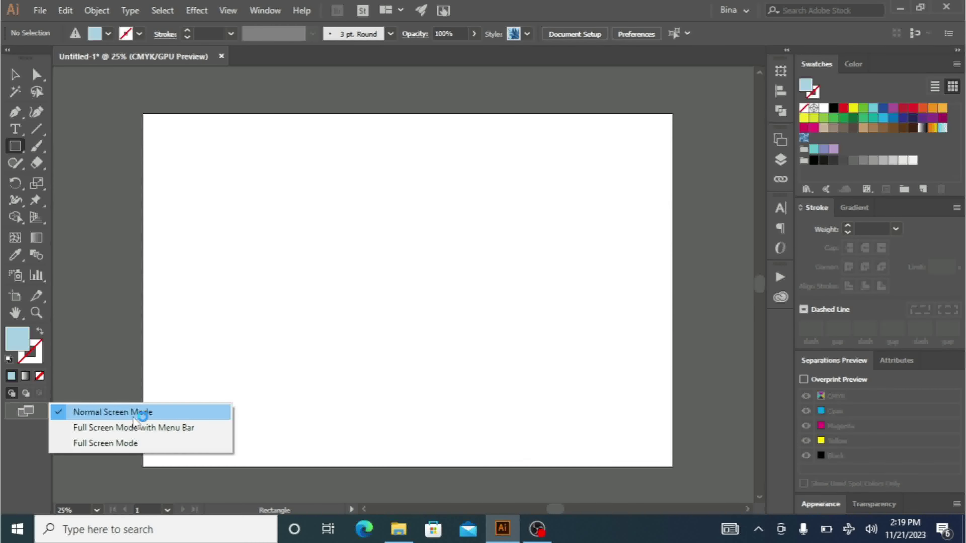
left_click(152, 429)
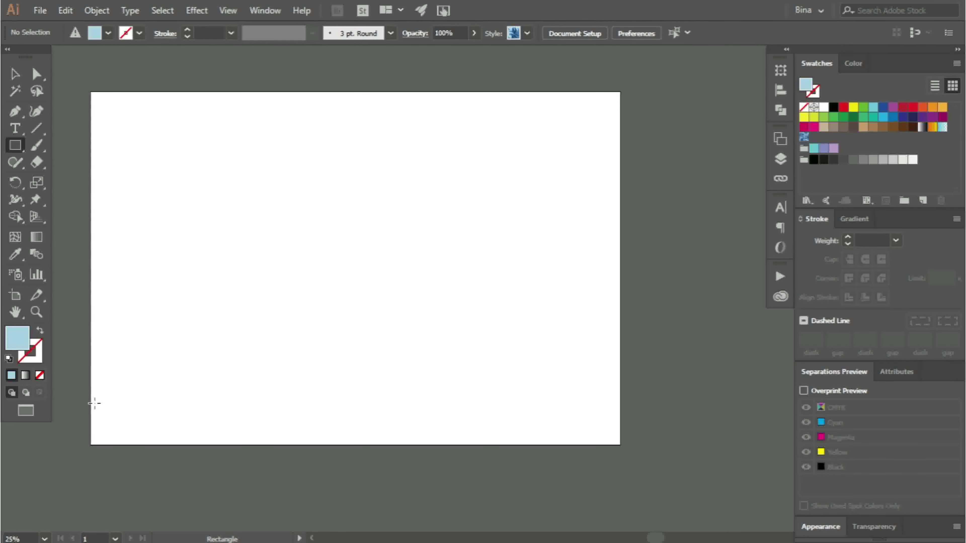
- Change the display to Full Screen Mode and temporarily reveal the hidden tools and docked panels
left_click(26, 412)
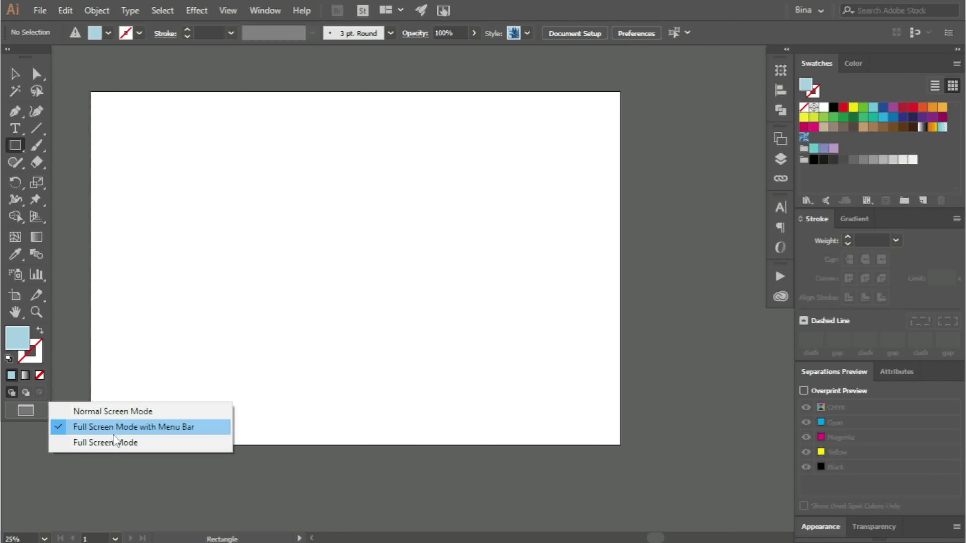
left_click(122, 443)
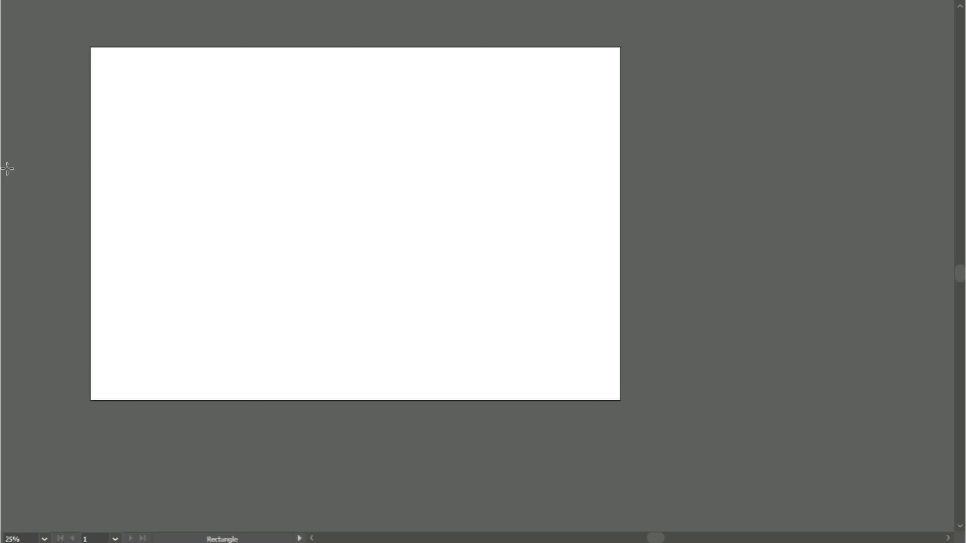
mouse_move(3, 174)
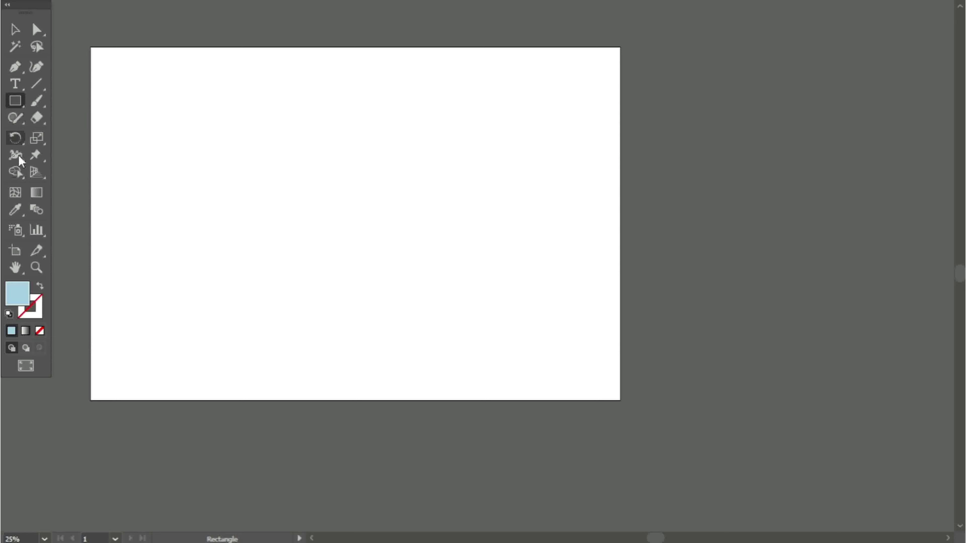
left_click(15, 215)
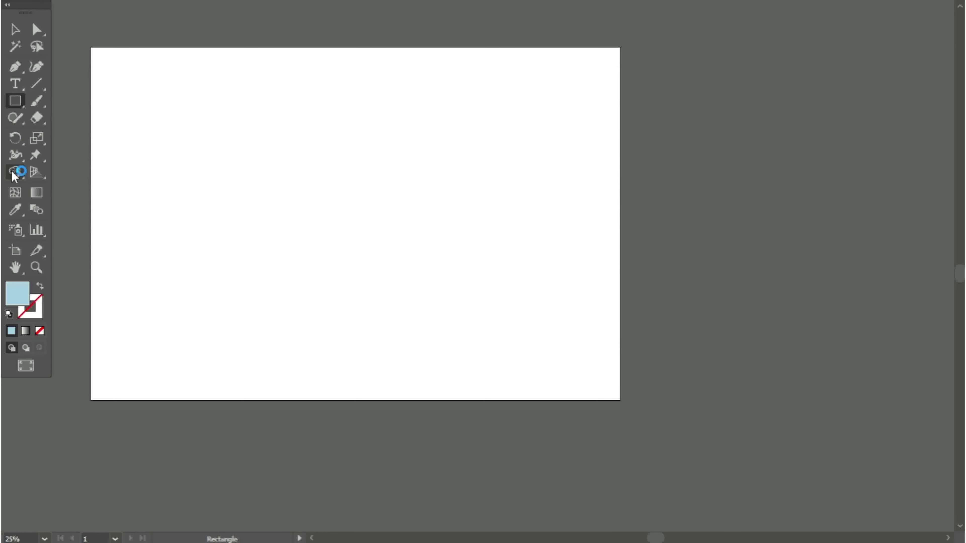
left_click(22, 100)
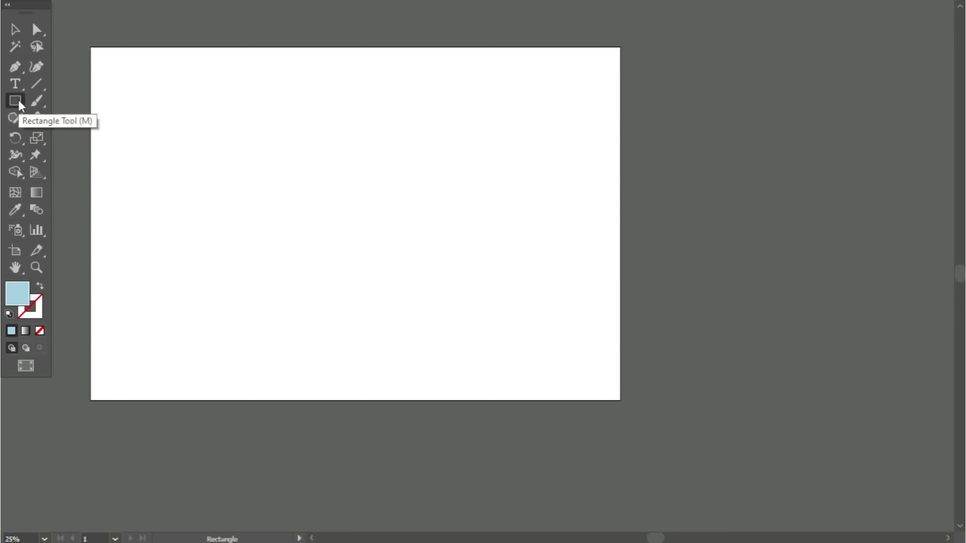
key("Tab")
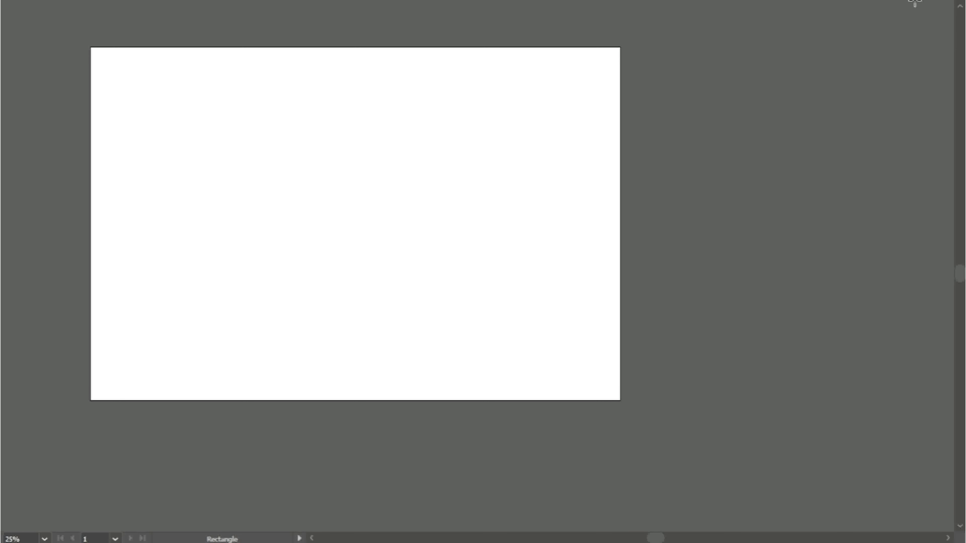
mouse_move(962, 125)
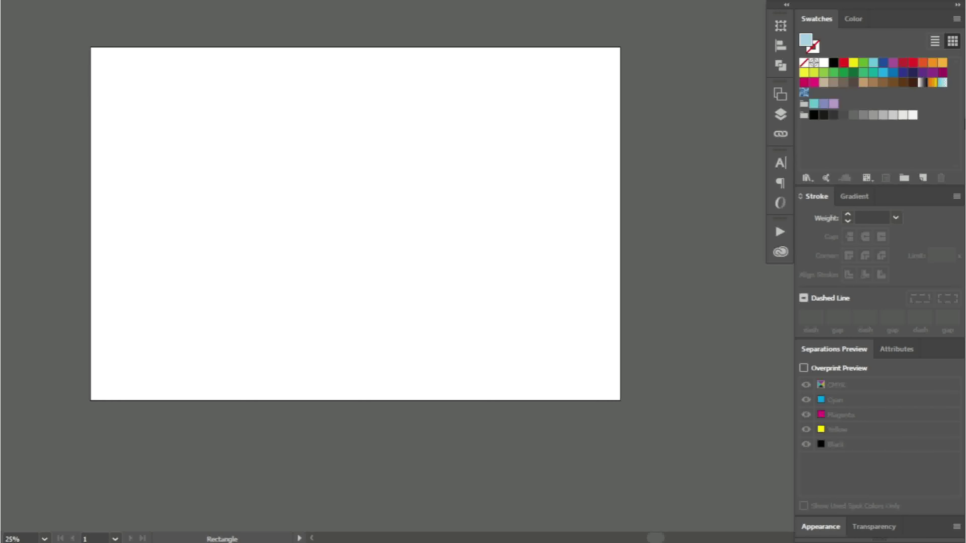